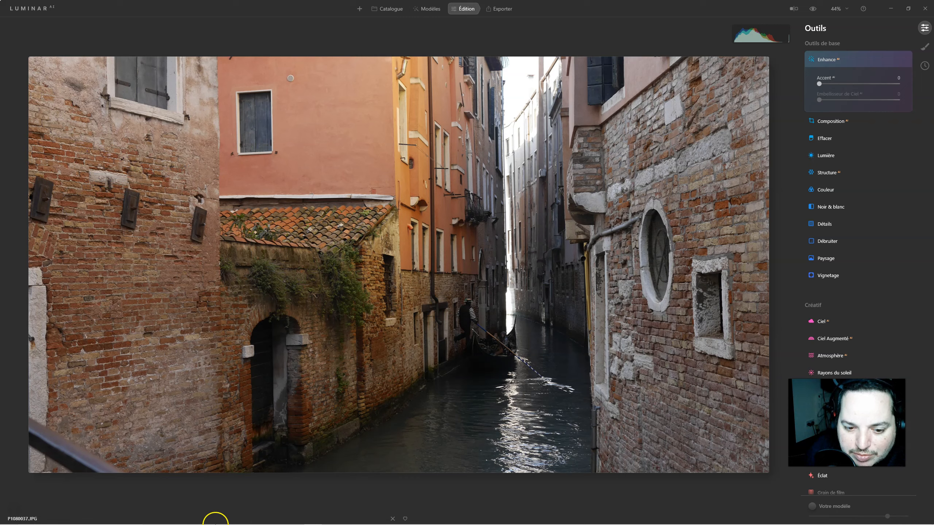
Step: Erase the dark railing in the photo's lower-left corner using the Effacer tool with a brush radius of 68
{"action": "left_click", "coordinate": [831, 138]}
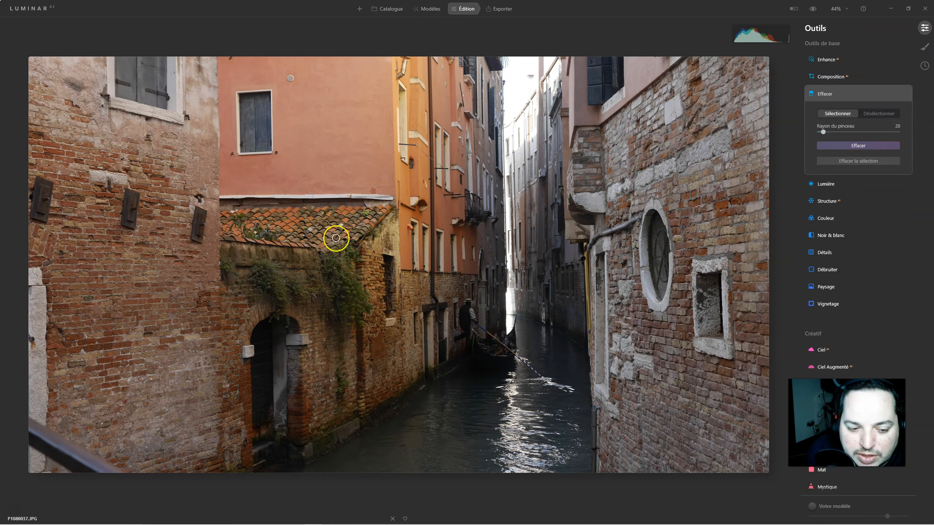
{"action": "key", "text": "bracketright"}
{"action": "key", "text": "bracketright"}
{"action": "key", "text": "bracketright"}
{"action": "key", "text": "bracketright"}
{"action": "key", "text": "bracketright"}
{"action": "mouse_move", "coordinate": [33, 425]}
{"action": "left_mouse_down"}
{"action": "mouse_move", "coordinate": [109, 472]}
{"action": "mouse_move", "coordinate": [35, 442]}
{"action": "left_mouse_up"}
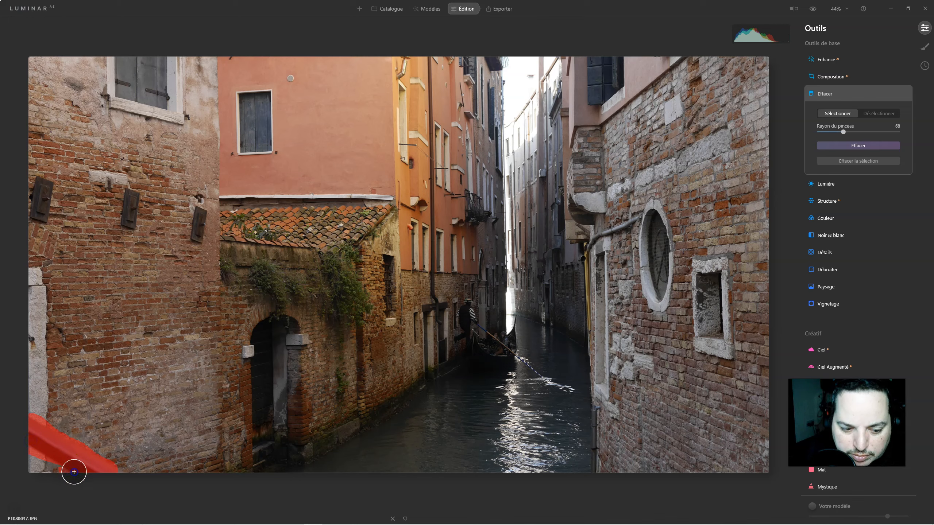
{"action": "left_click", "coordinate": [830, 146]}
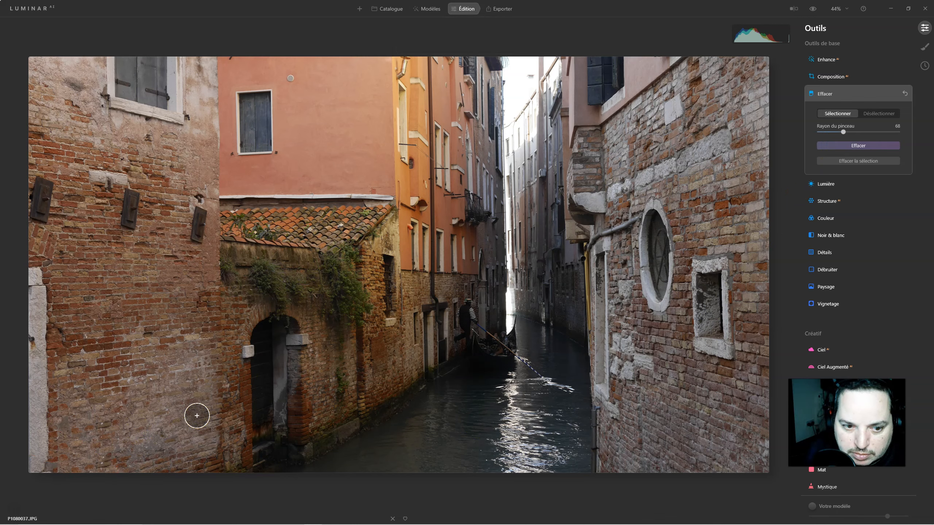
Step: Erase the white stone pillar along the photo's left edge, including the block at its upper end
{"action": "left_click_drag", "start_coordinate": [39, 299], "coordinate": [35, 483]}
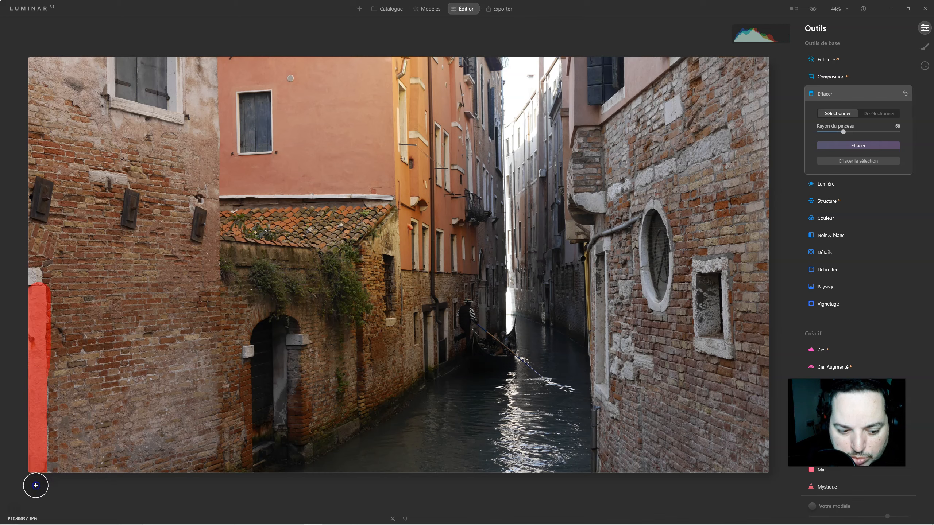
{"action": "mouse_move", "coordinate": [47, 472]}
{"action": "left_mouse_down"}
{"action": "mouse_move", "coordinate": [30, 376]}
{"action": "mouse_move", "coordinate": [39, 364]}
{"action": "mouse_move", "coordinate": [43, 404]}
{"action": "left_mouse_up"}
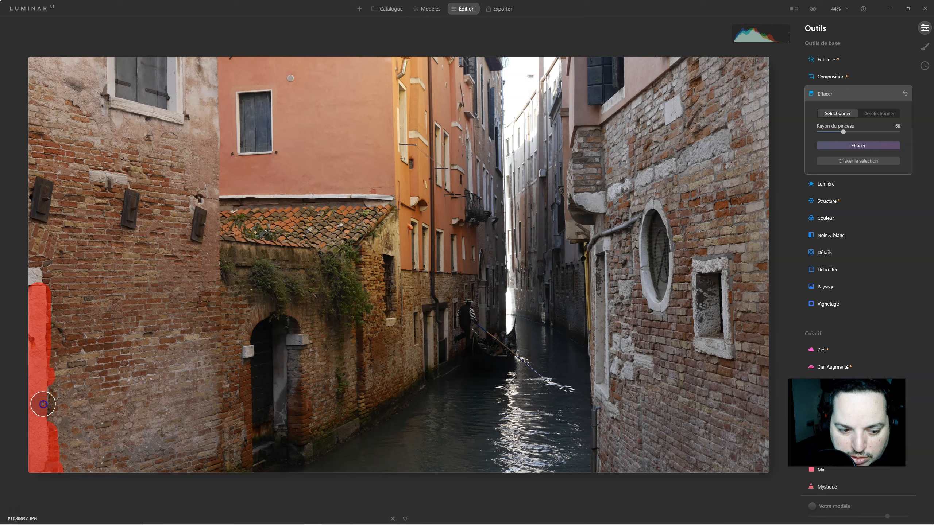
{"action": "left_click", "coordinate": [849, 147]}
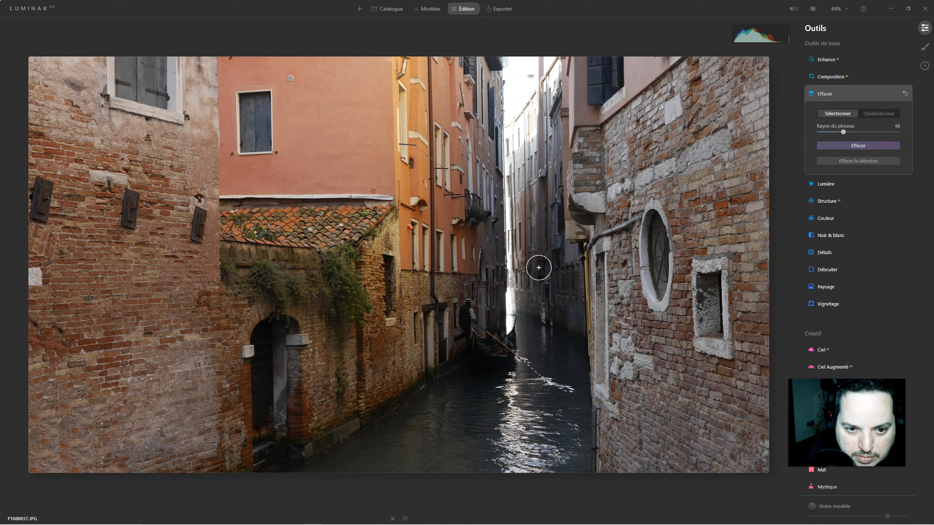
{"action": "left_click", "coordinate": [36, 278]}
{"action": "left_click", "coordinate": [849, 145]}
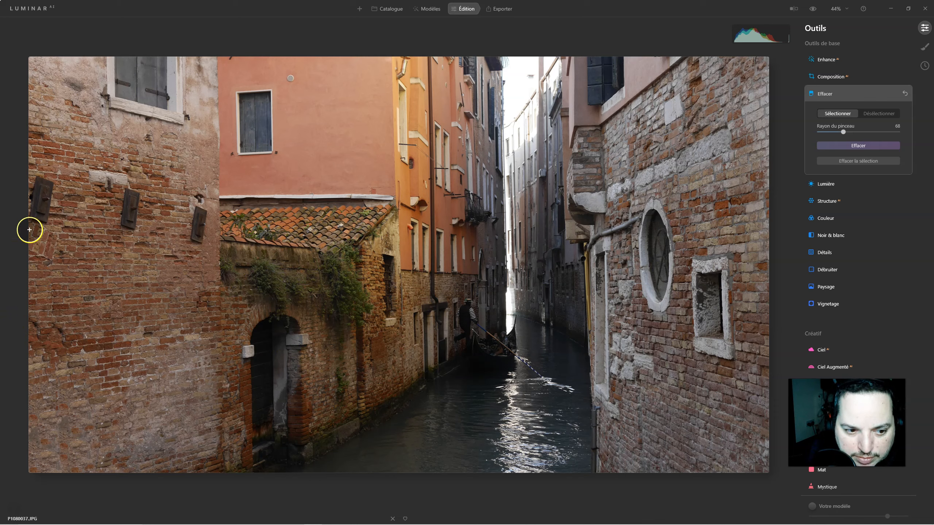
Step: Erase the arched brick patch at the photo's left edge and the dark wall plate just above it
{"action": "mouse_move", "coordinate": [33, 236]}
{"action": "left_mouse_down"}
{"action": "mouse_move", "coordinate": [60, 252]}
{"action": "mouse_move", "coordinate": [29, 235]}
{"action": "mouse_move", "coordinate": [46, 252]}
{"action": "left_mouse_up"}
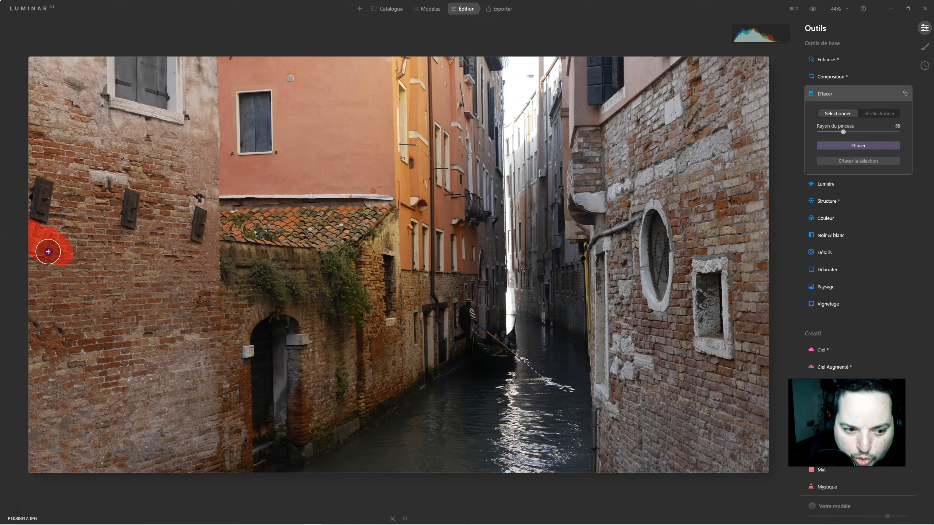
{"action": "left_click", "coordinate": [867, 145]}
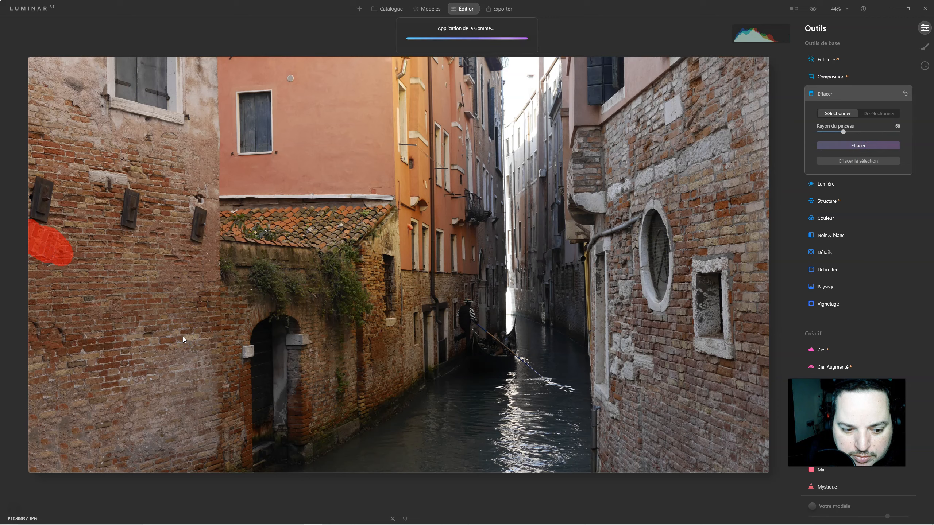
{"action": "left_click", "coordinate": [49, 179]}
{"action": "mouse_move", "coordinate": [41, 206]}
{"action": "left_mouse_down"}
{"action": "mouse_move", "coordinate": [36, 215]}
{"action": "mouse_move", "coordinate": [35, 175]}
{"action": "left_mouse_up"}
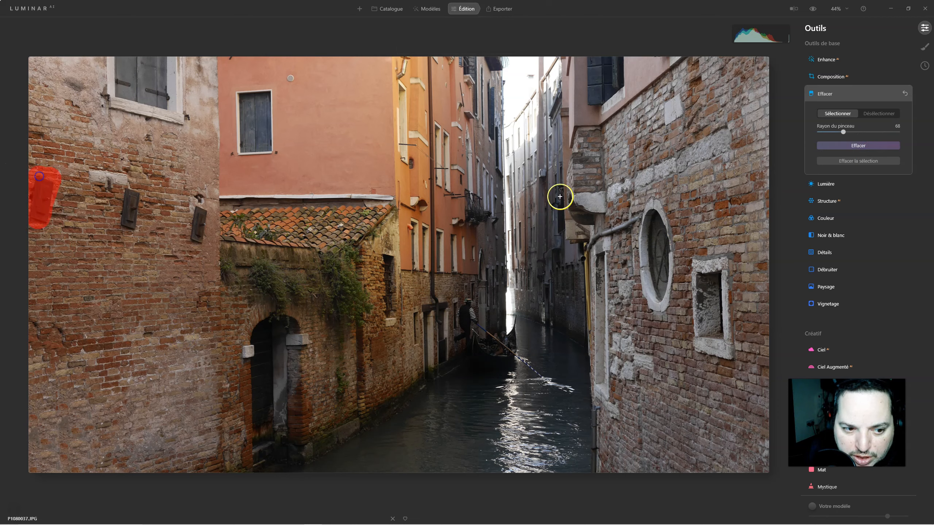
{"action": "left_click", "coordinate": [871, 146]}
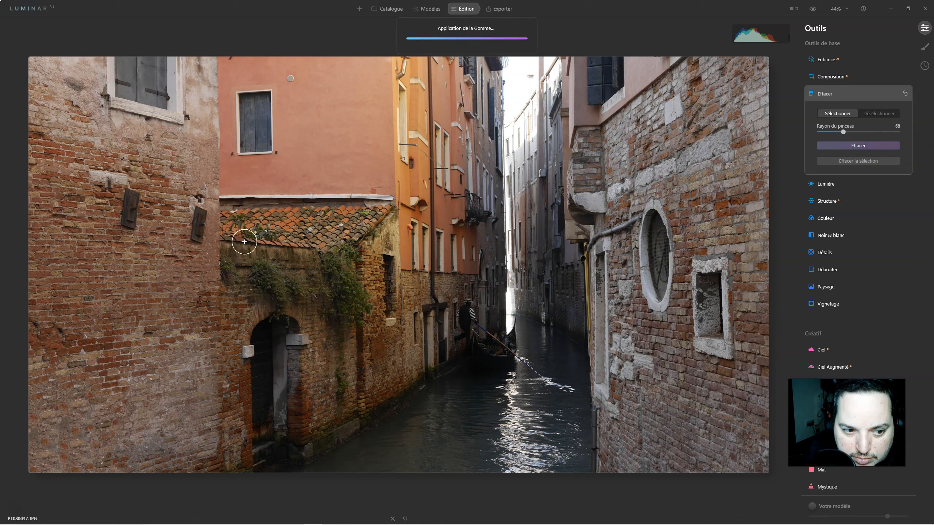
Step: Erase the two remaining dark plates on the left brick wall and compare the photo with its original
{"action": "left_click_drag", "start_coordinate": [133, 192], "coordinate": [128, 228]}
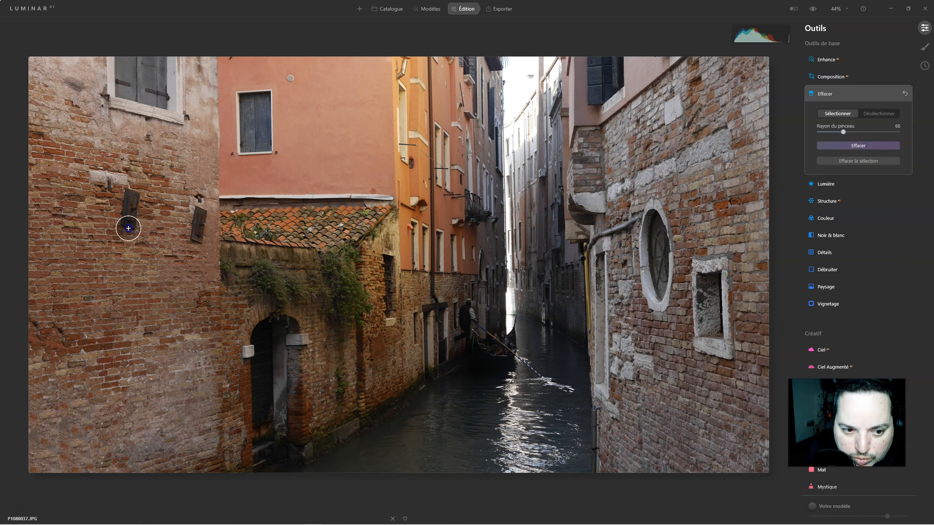
{"action": "left_click", "coordinate": [871, 145]}
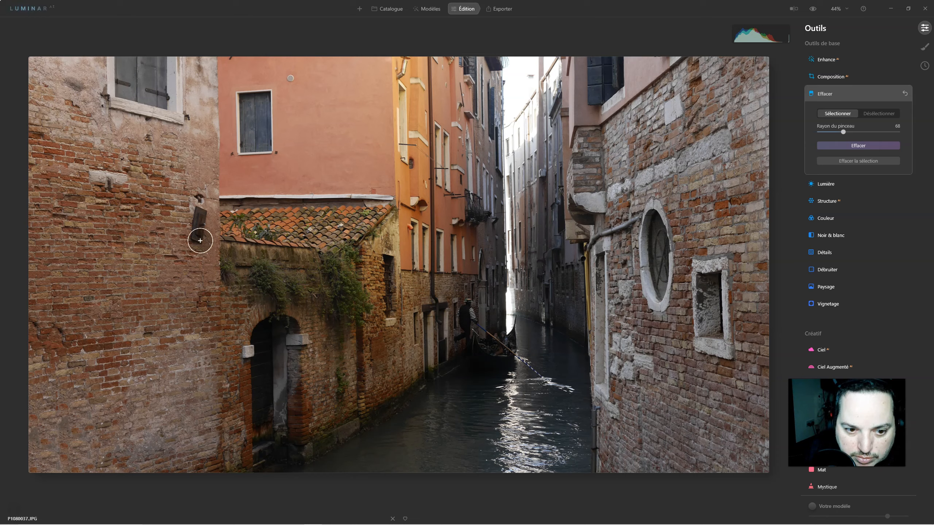
{"action": "left_click_drag", "start_coordinate": [203, 196], "coordinate": [197, 237]}
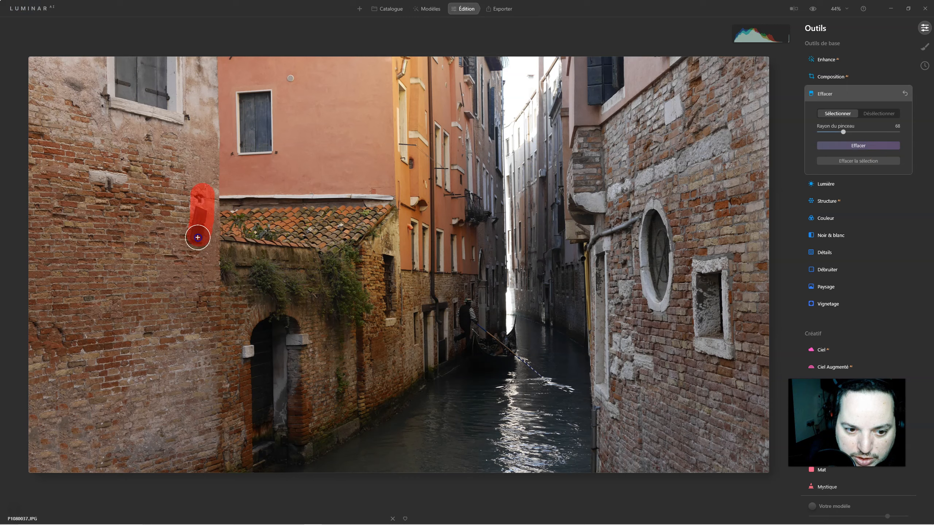
{"action": "left_click", "coordinate": [848, 147]}
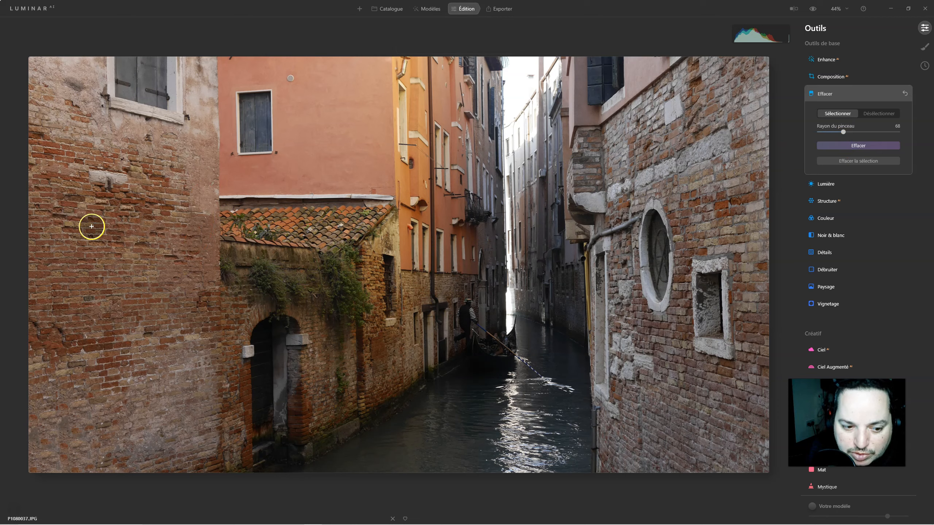
{"action": "left_click", "coordinate": [815, 8]}
{"action": "left_click", "coordinate": [814, 8]}
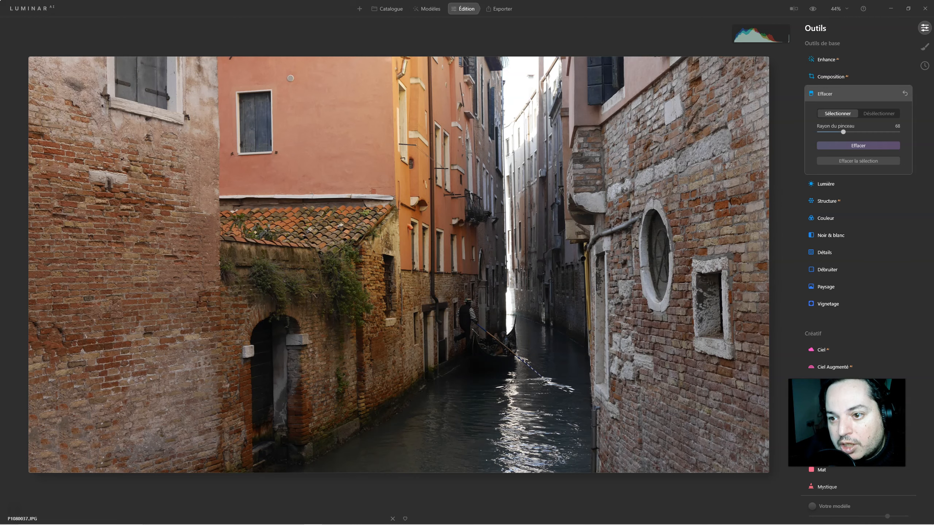
Step: Apply the automatic perspective correction of the Composition tool to straighten the buildings
{"action": "left_click", "coordinate": [824, 78]}
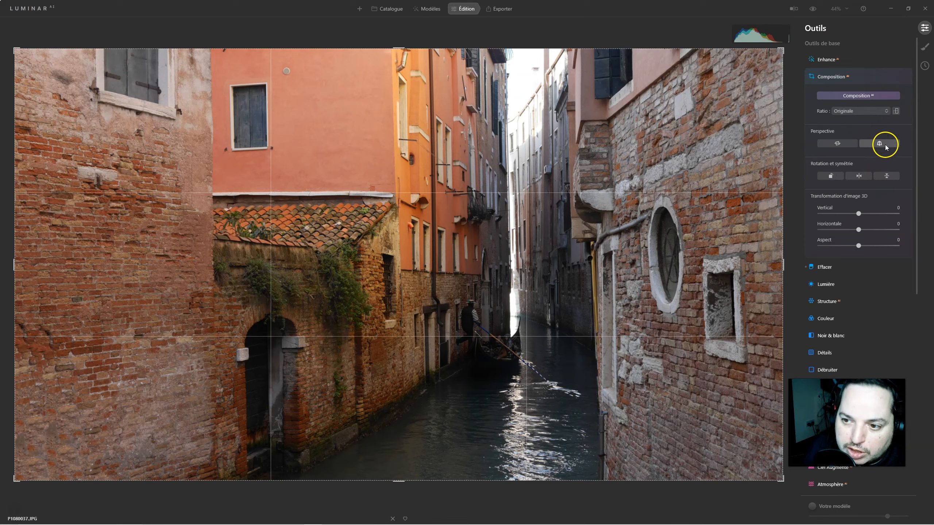
{"action": "left_click", "coordinate": [885, 146]}
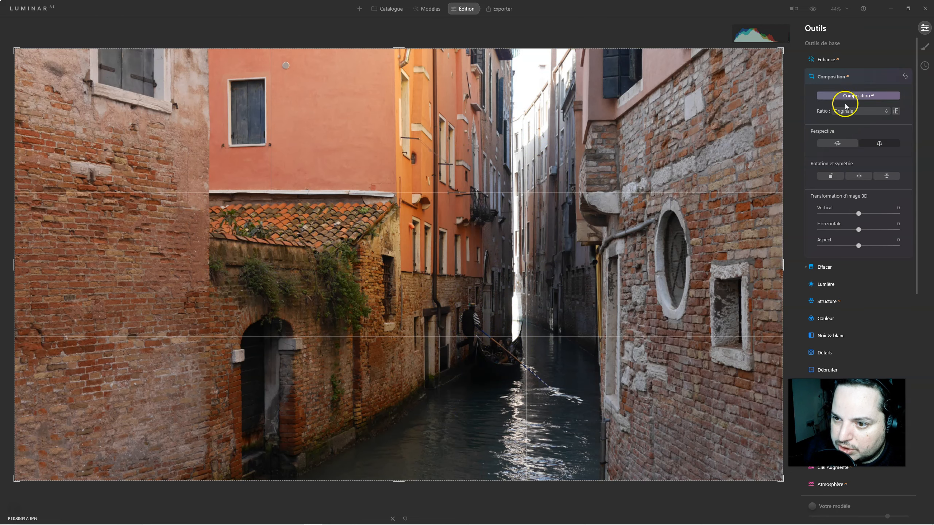
{"action": "left_click", "coordinate": [829, 76]}
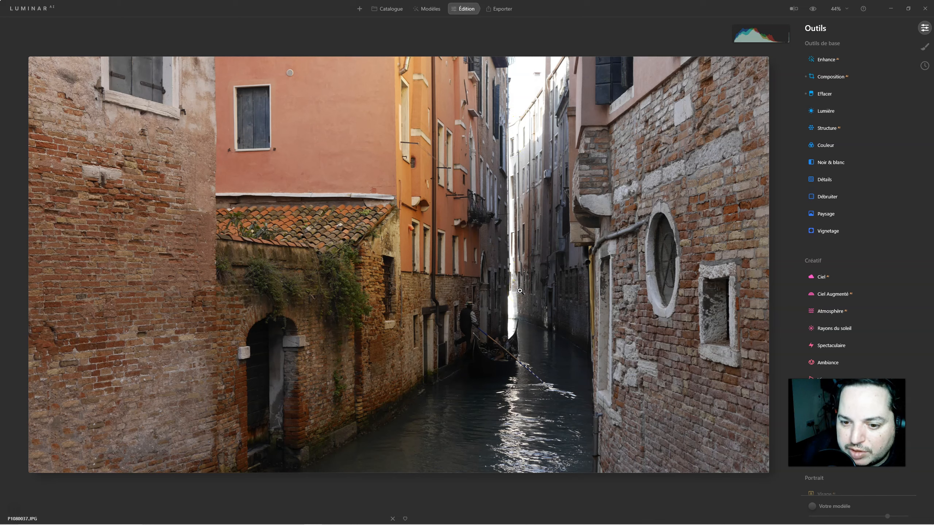
Step: Set Accent AI to 49 in Enhance and compare the photo with and without the adjustment
{"action": "left_click", "coordinate": [830, 59]}
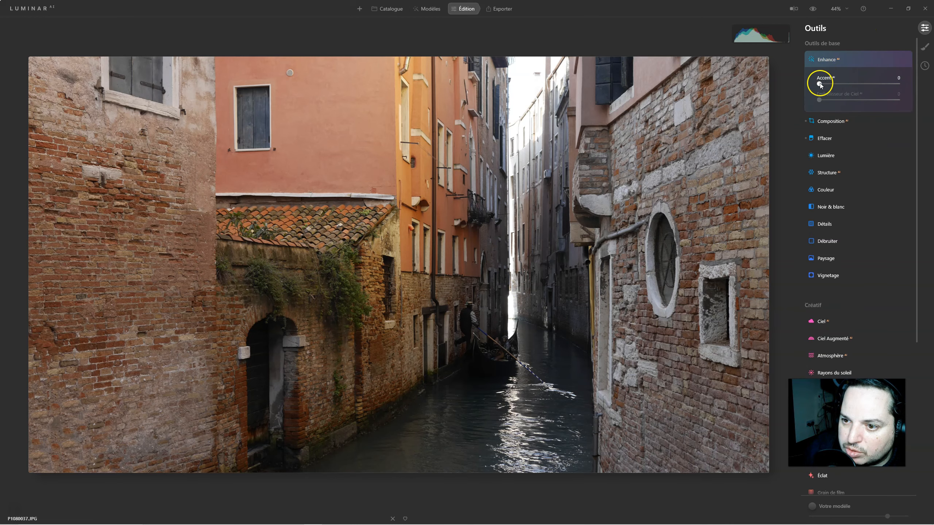
{"action": "mouse_move", "coordinate": [849, 85]}
{"action": "left_mouse_down"}
{"action": "mouse_move", "coordinate": [867, 84]}
{"action": "mouse_move", "coordinate": [858, 85]}
{"action": "left_mouse_up"}
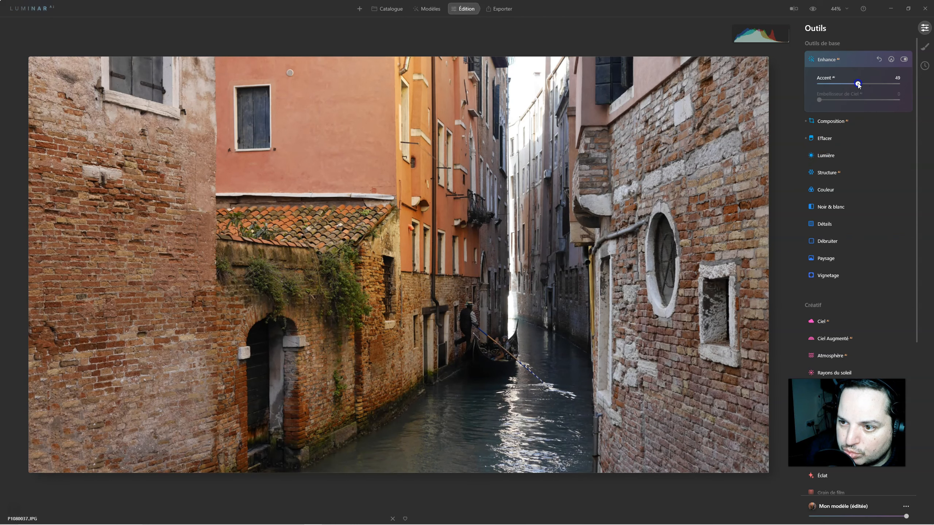
{"action": "left_click", "coordinate": [904, 59]}
{"action": "left_click", "coordinate": [905, 59]}
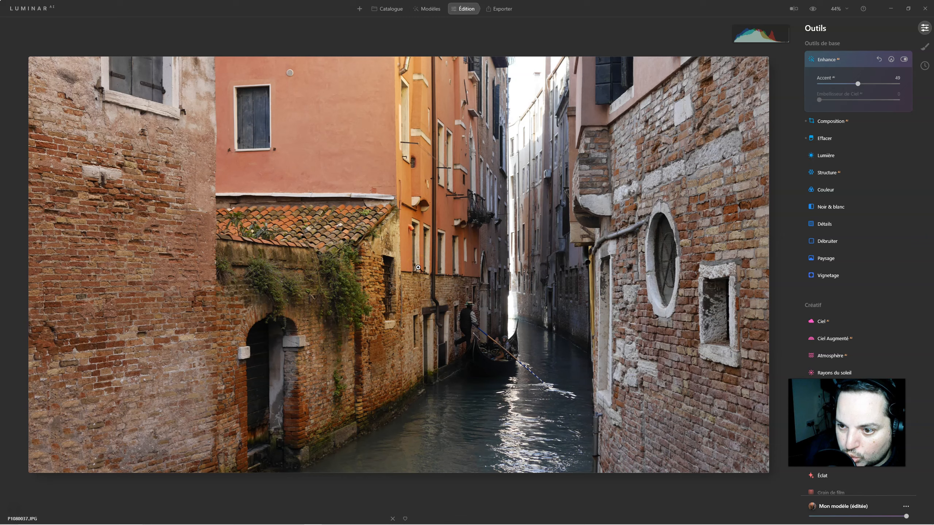
{"action": "left_click_drag", "start_coordinate": [614, 265], "coordinate": [650, 261]}
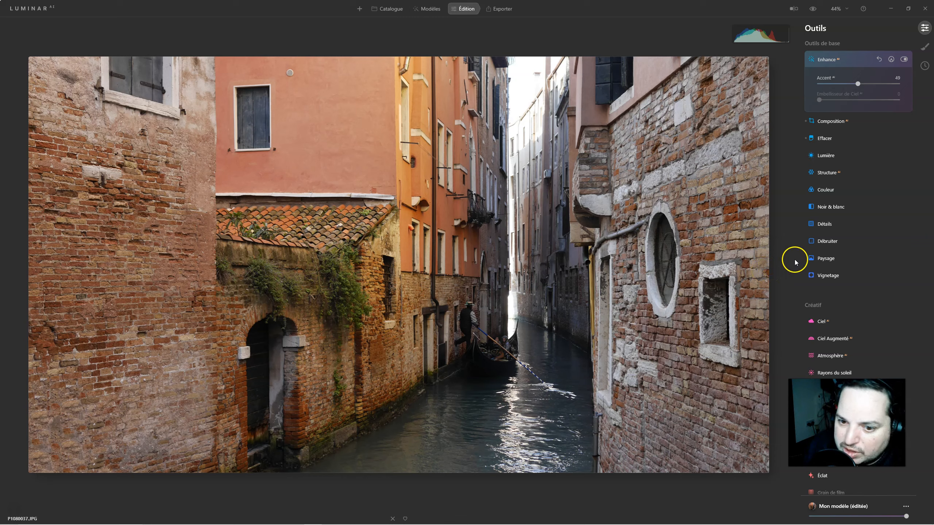
Step: Apply the Mystique effect to the photo with Quantité set to 36
{"action": "scroll", "coordinate": [831, 262], "scroll_direction": "down", "scroll_amount": 6}
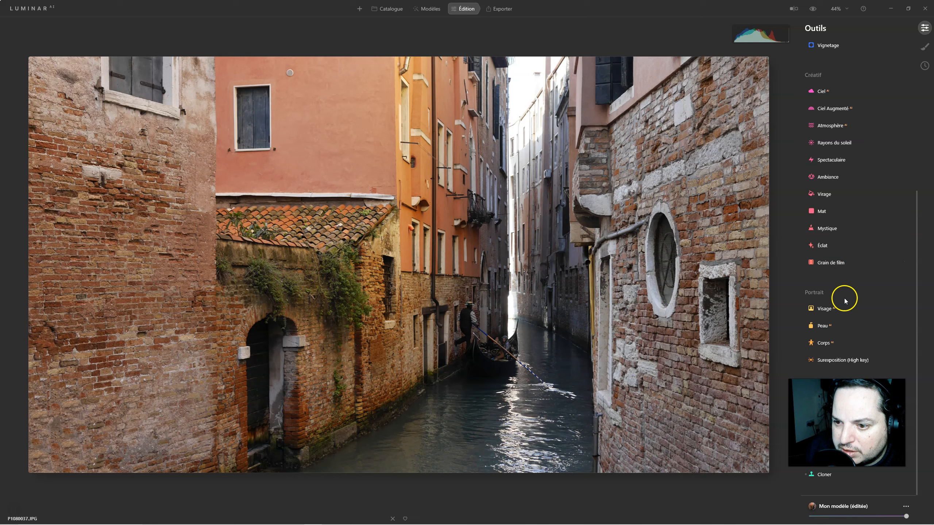
{"action": "left_click", "coordinate": [823, 229]}
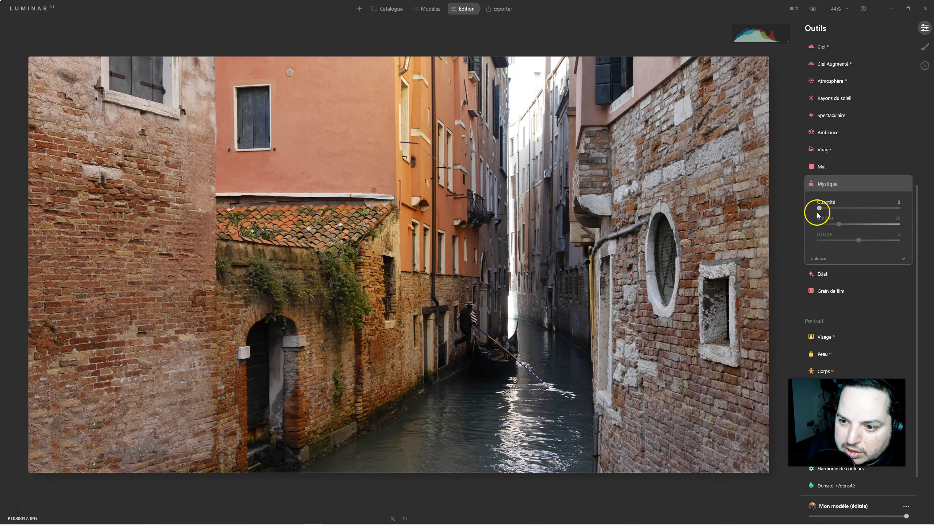
{"action": "left_click_drag", "start_coordinate": [817, 209], "coordinate": [847, 209]}
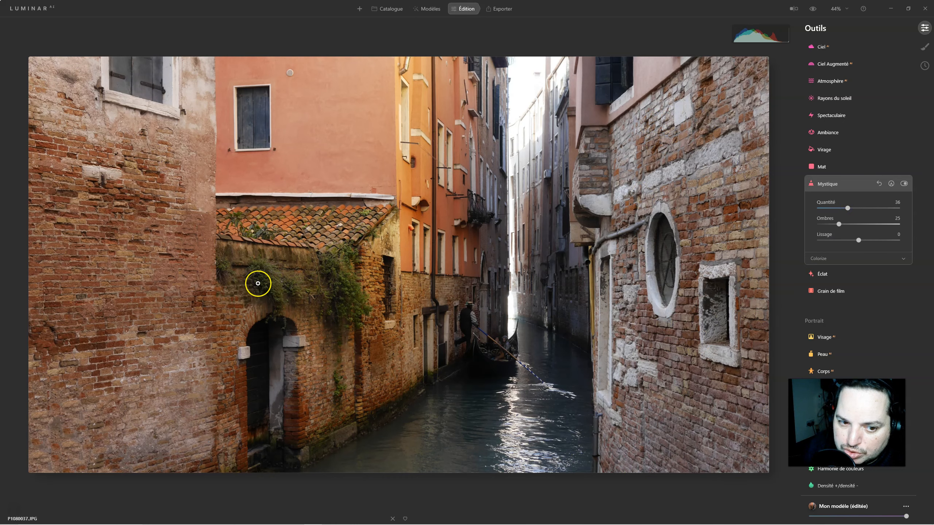
Step: Add an Éclat effect of type Flou artistique with Quantité 20, and compare the result with the original photo
{"action": "left_click", "coordinate": [823, 275]}
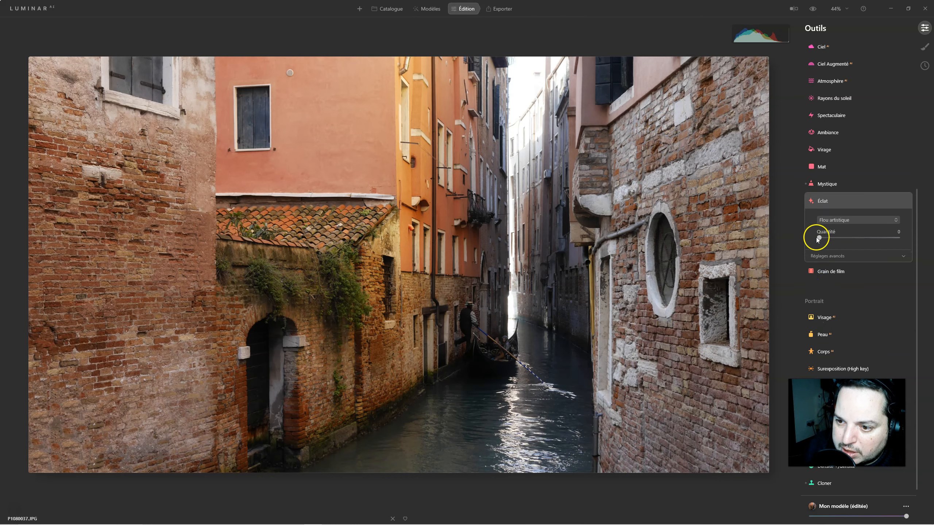
{"action": "mouse_move", "coordinate": [819, 239]}
{"action": "left_mouse_down"}
{"action": "mouse_move", "coordinate": [846, 240]}
{"action": "mouse_move", "coordinate": [836, 241]}
{"action": "left_mouse_up"}
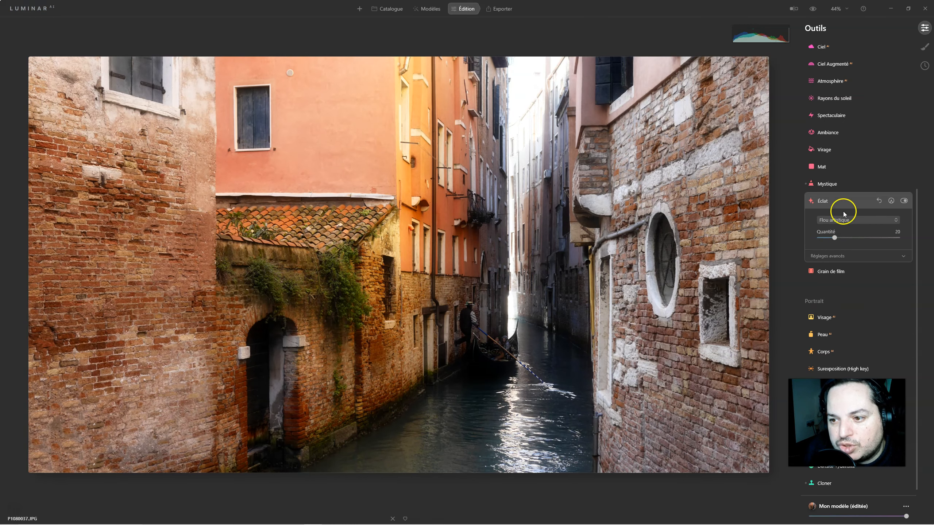
{"action": "left_click", "coordinate": [818, 203]}
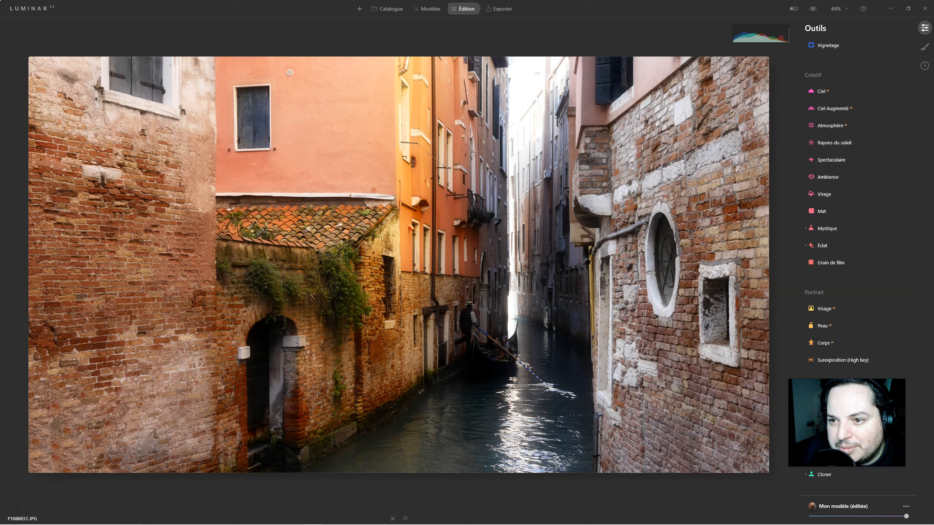
{"action": "left_click", "coordinate": [813, 9]}
{"action": "left_click", "coordinate": [813, 9]}
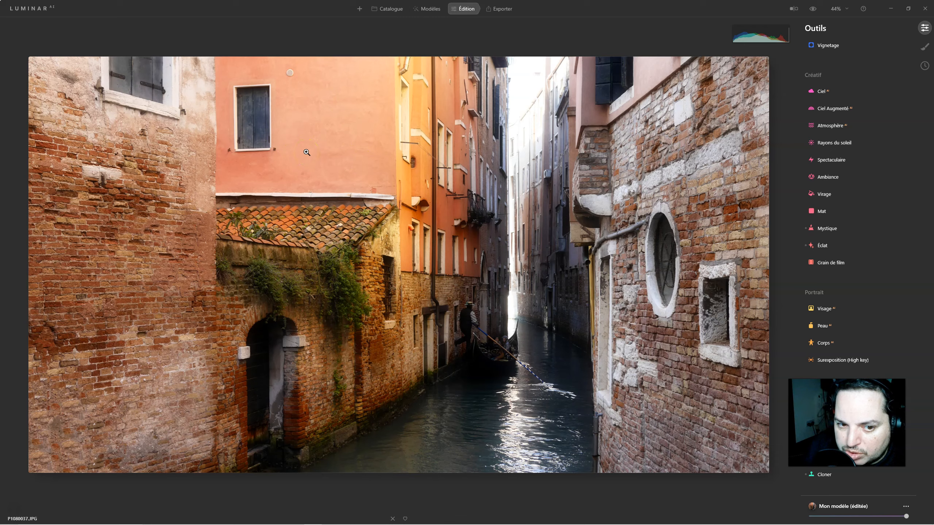
{"action": "left_click", "coordinate": [396, 185]}
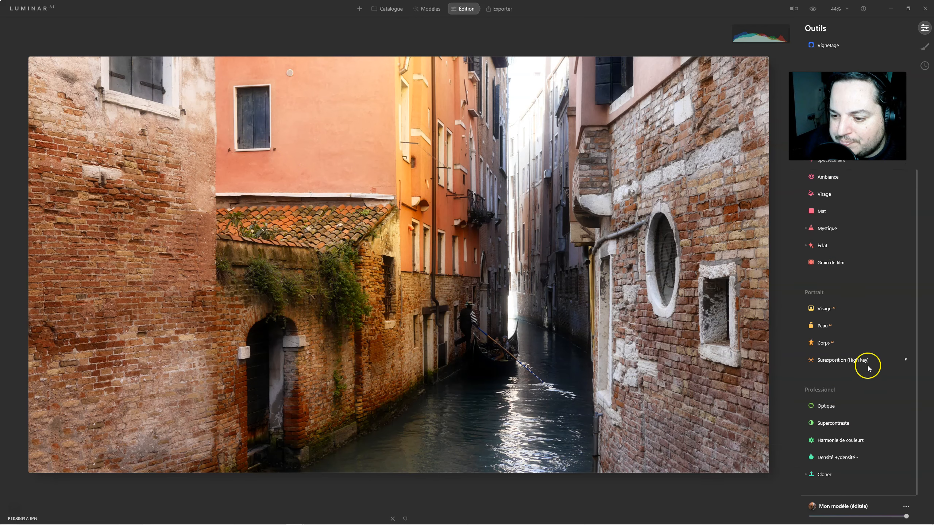
Step: Set Éclat to 11 in Harmonie de couleurs to make the photo's colours more vivid
{"action": "left_click", "coordinate": [832, 438]}
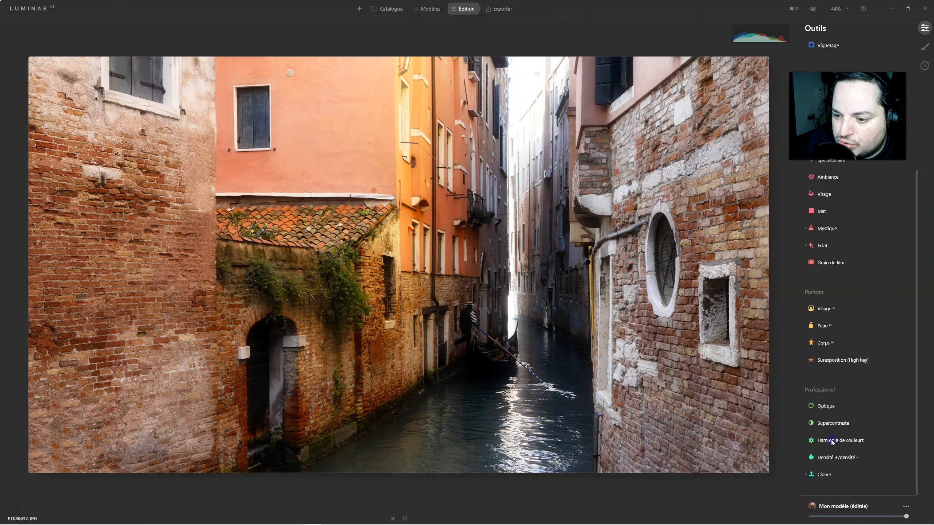
{"action": "left_click_drag", "start_coordinate": [862, 417], "coordinate": [866, 417]}
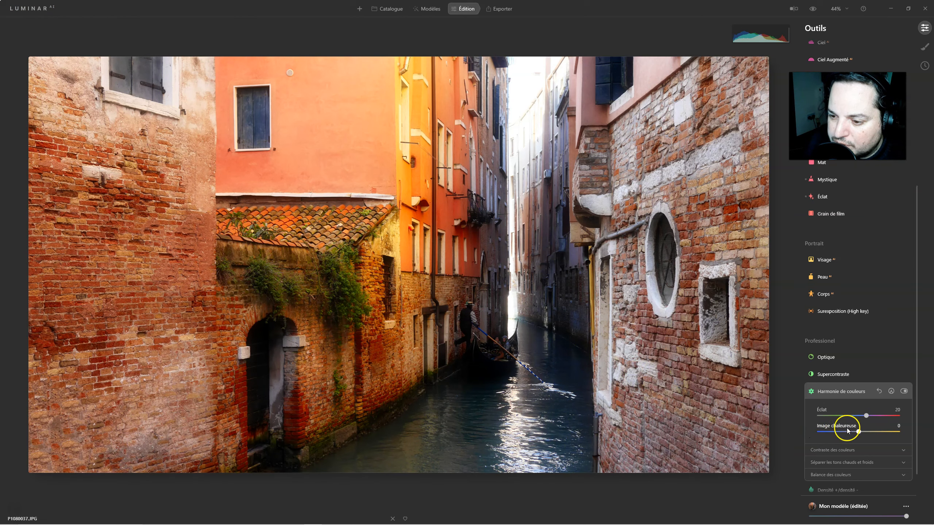
{"action": "left_click", "coordinate": [866, 415]}
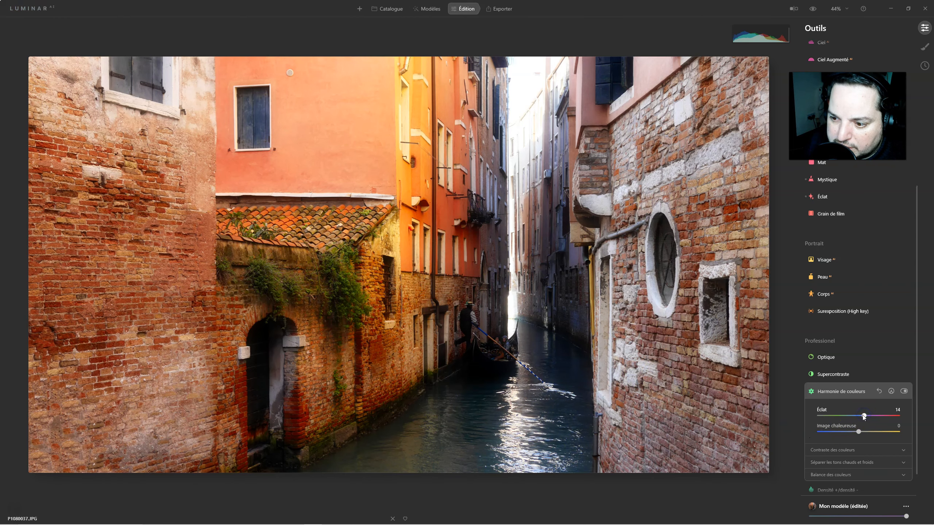
{"action": "left_click_drag", "start_coordinate": [863, 416], "coordinate": [861, 417]}
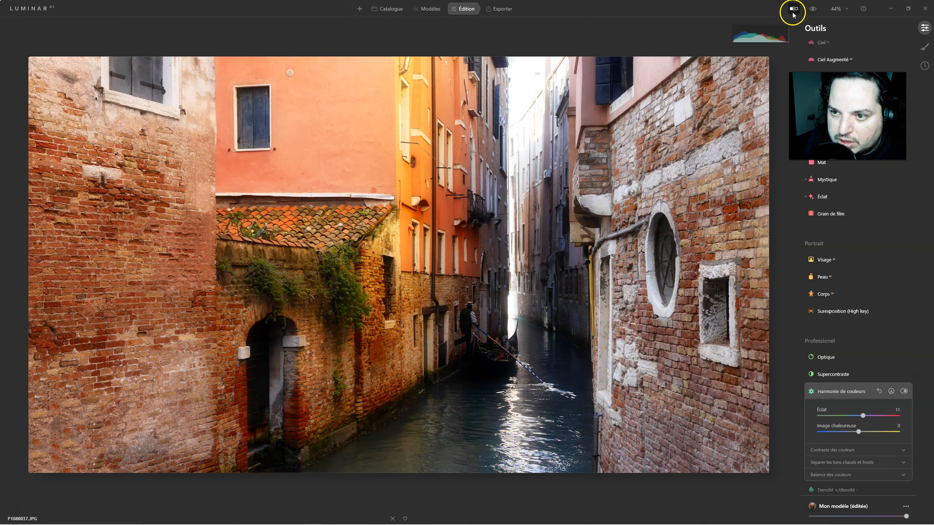
Step: Compare the photo with the original, and add a Brouillard effect in Atmosphère with Quantité 26 and Profondeur 53
{"action": "left_click", "coordinate": [811, 11]}
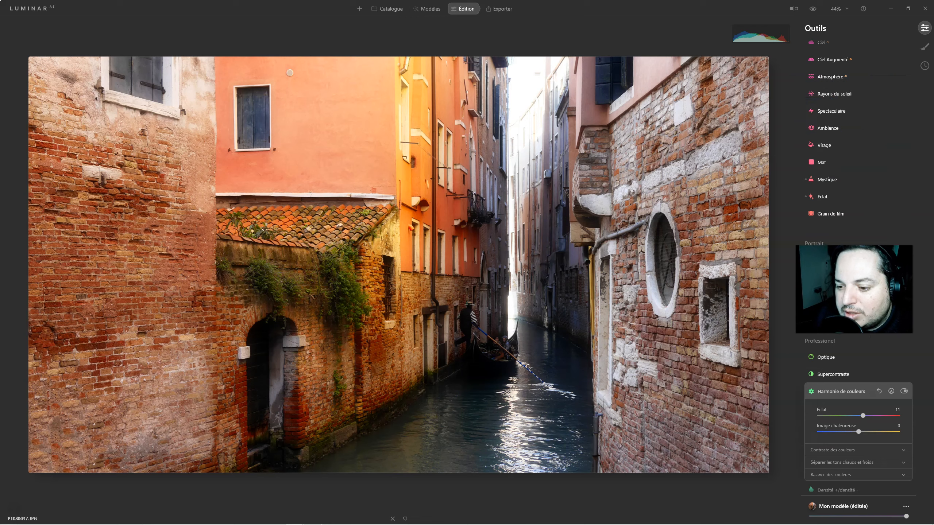
{"action": "scroll", "coordinate": [835, 126], "scroll_direction": "up", "scroll_amount": 2}
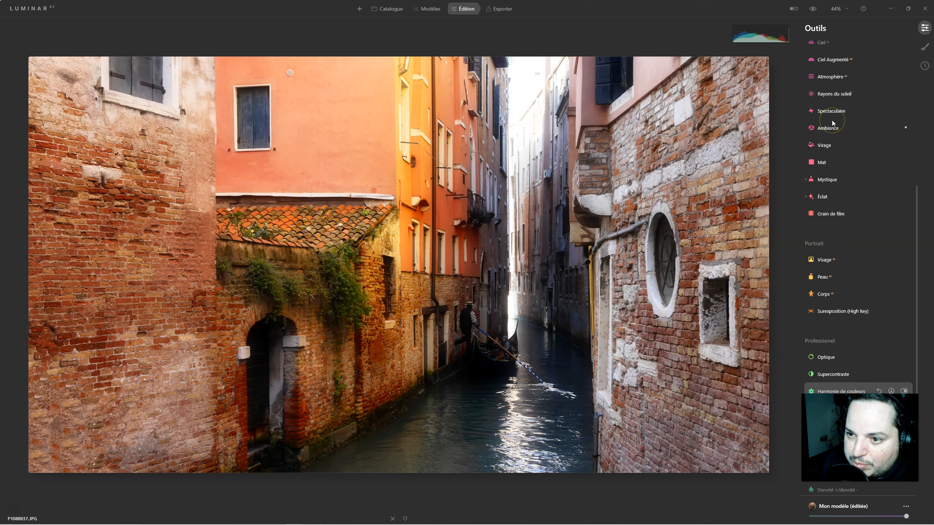
{"action": "left_click", "coordinate": [830, 112]}
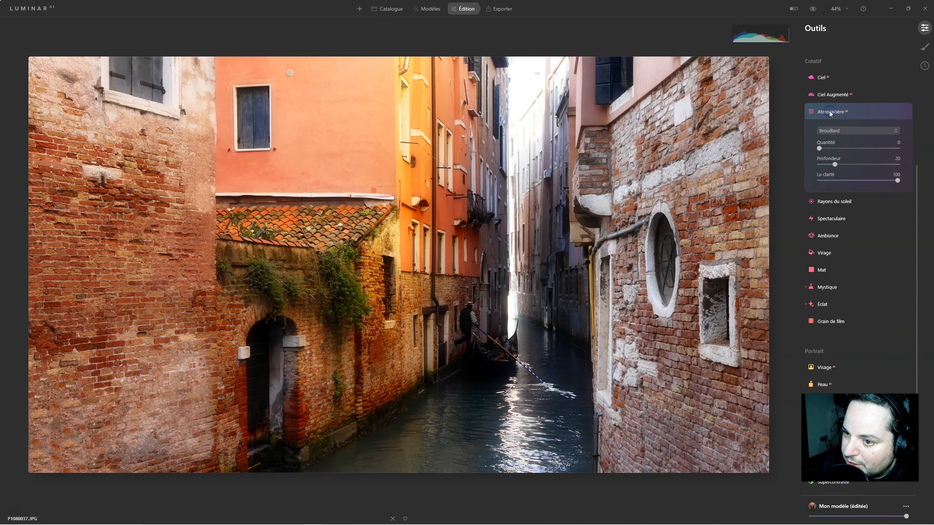
{"action": "left_click", "coordinate": [820, 148]}
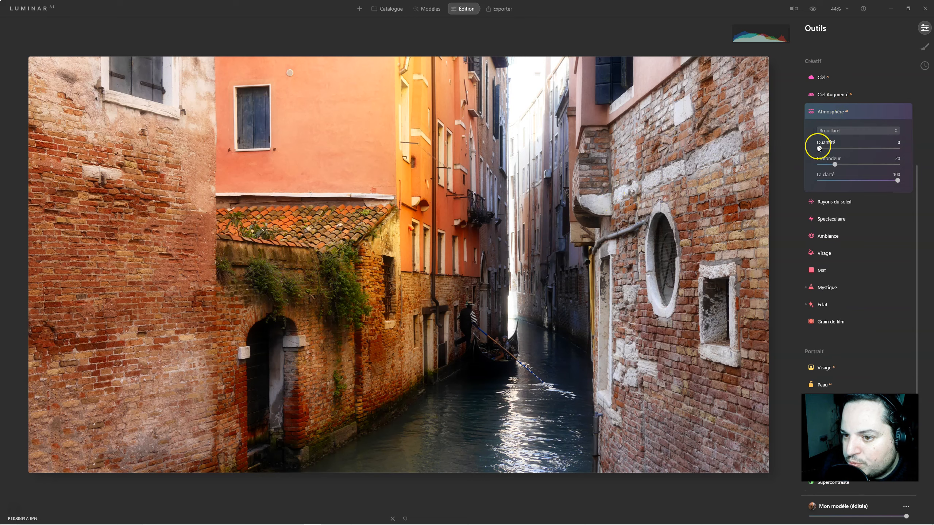
{"action": "left_click_drag", "start_coordinate": [823, 149], "coordinate": [851, 148]}
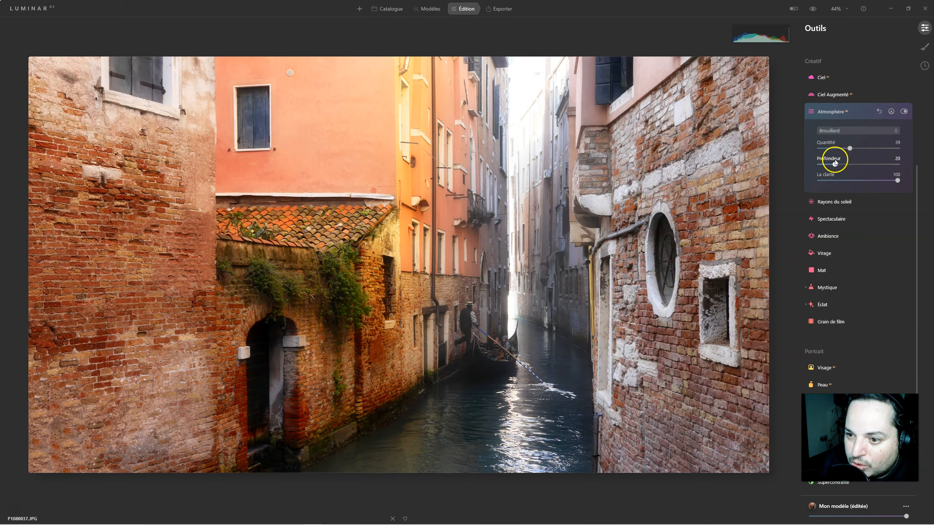
{"action": "mouse_move", "coordinate": [837, 165]}
{"action": "left_mouse_down"}
{"action": "mouse_move", "coordinate": [890, 167]}
{"action": "mouse_move", "coordinate": [846, 164]}
{"action": "mouse_move", "coordinate": [875, 164]}
{"action": "mouse_move", "coordinate": [805, 146]}
{"action": "mouse_move", "coordinate": [840, 148]}
{"action": "left_mouse_up"}
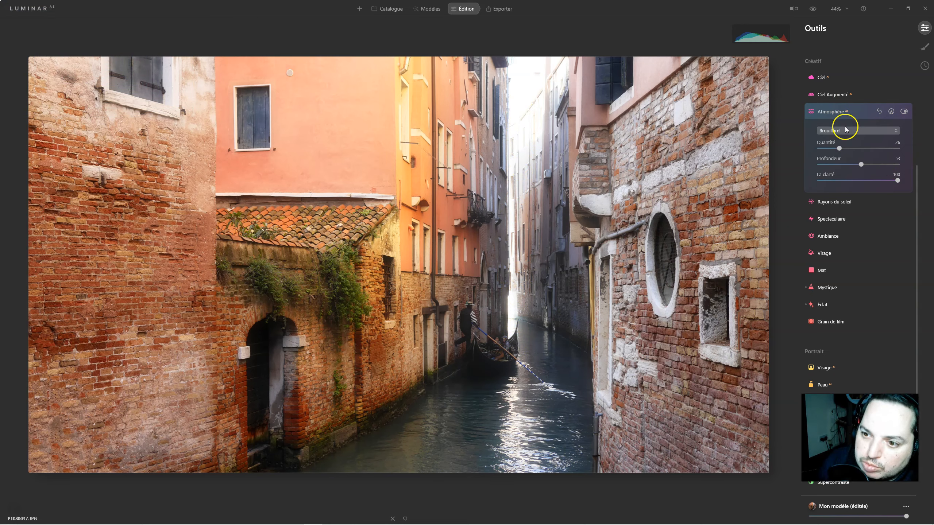
Step: Review the available Atmosphère types while keeping Brouillard, and compare the edited photo with the original
{"action": "left_click", "coordinate": [841, 107]}
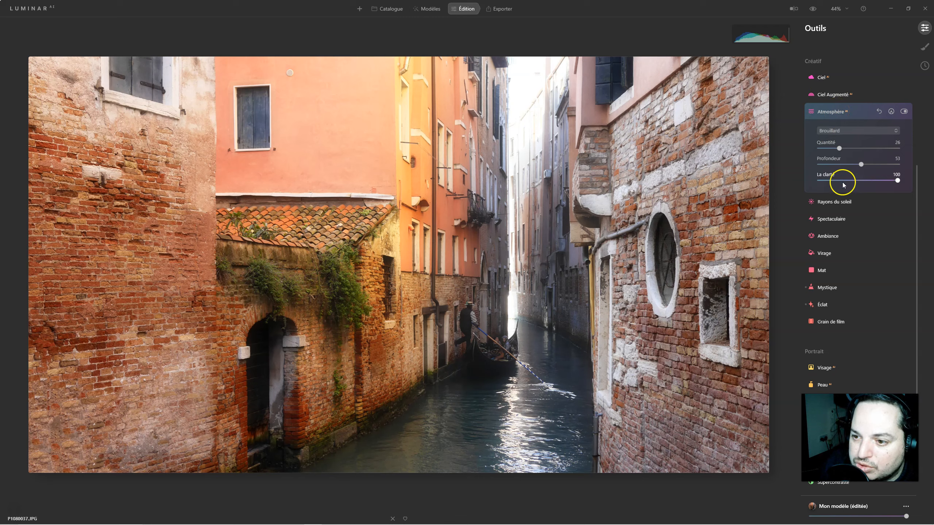
{"action": "left_click", "coordinate": [863, 131]}
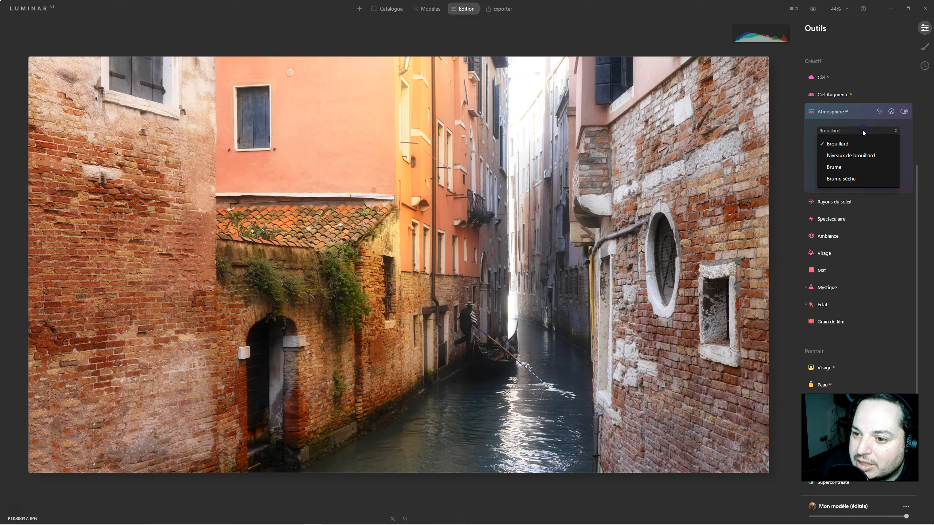
{"action": "left_click", "coordinate": [857, 110]}
{"action": "left_click", "coordinate": [824, 111]}
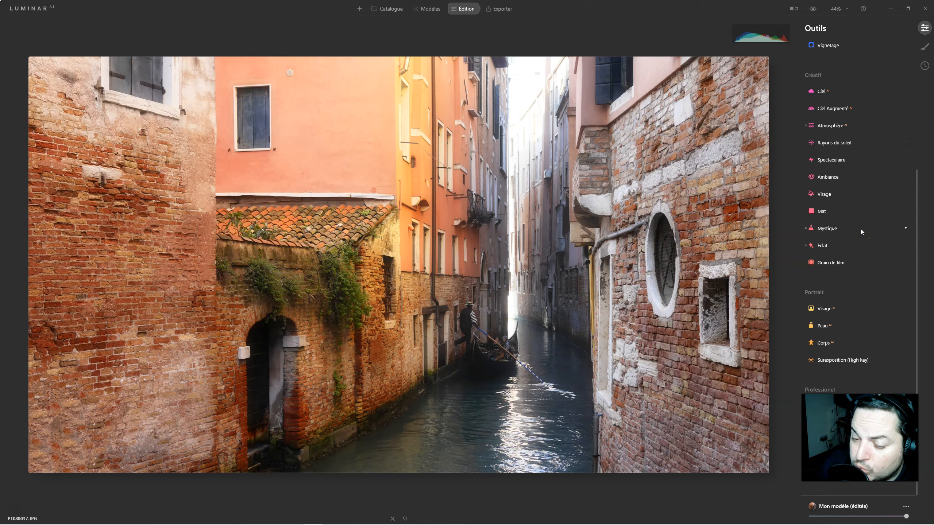
{"action": "left_click", "coordinate": [813, 8]}
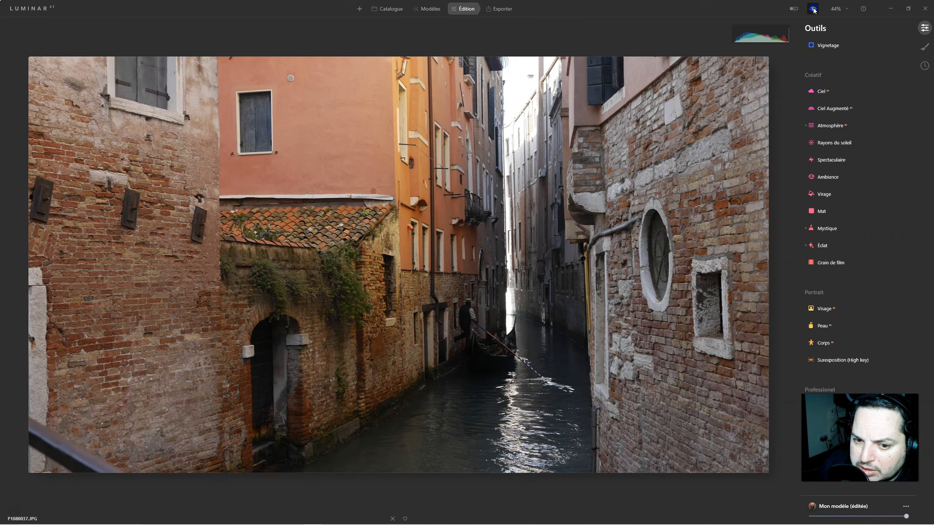
{"action": "left_click", "coordinate": [813, 8]}
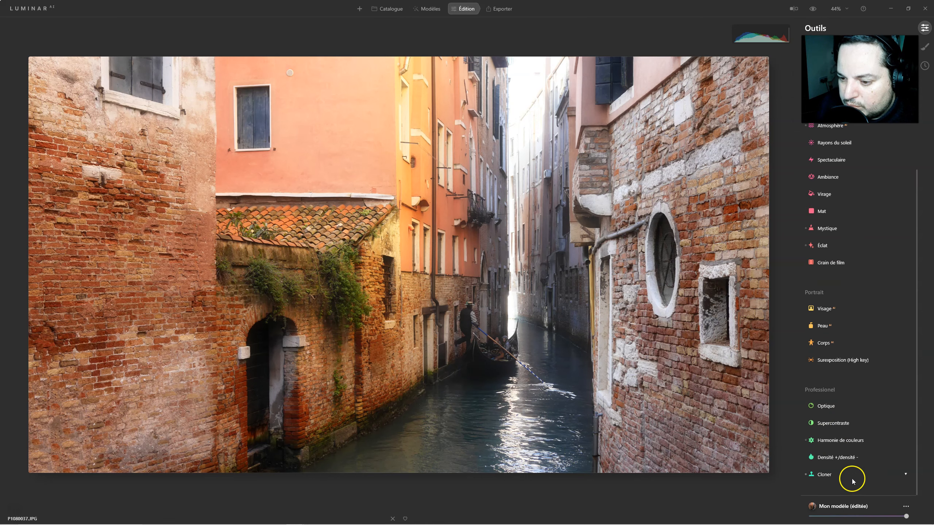
Step: Darken parts of the photo with Densité +/densité - in Obscurcir mode at Intensité 5, and compare the effect
{"action": "left_click", "coordinate": [834, 458]}
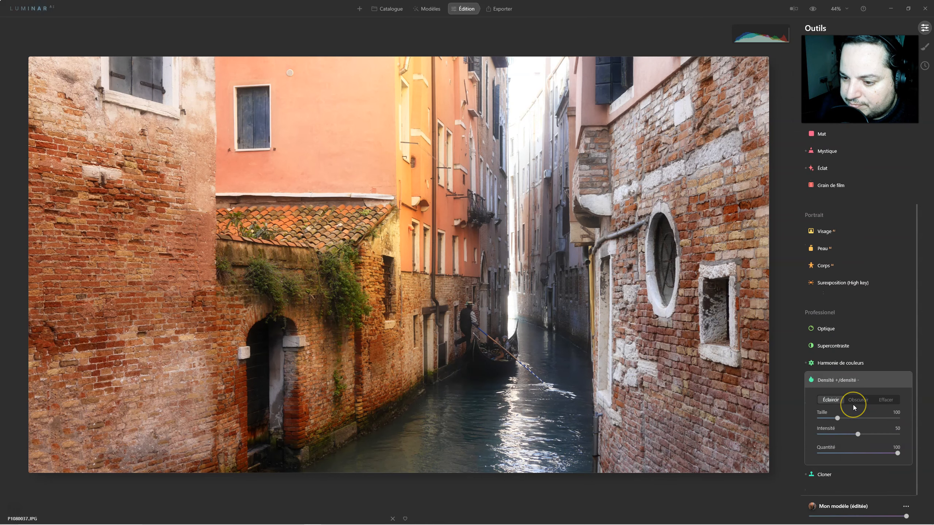
{"action": "left_click", "coordinate": [855, 401]}
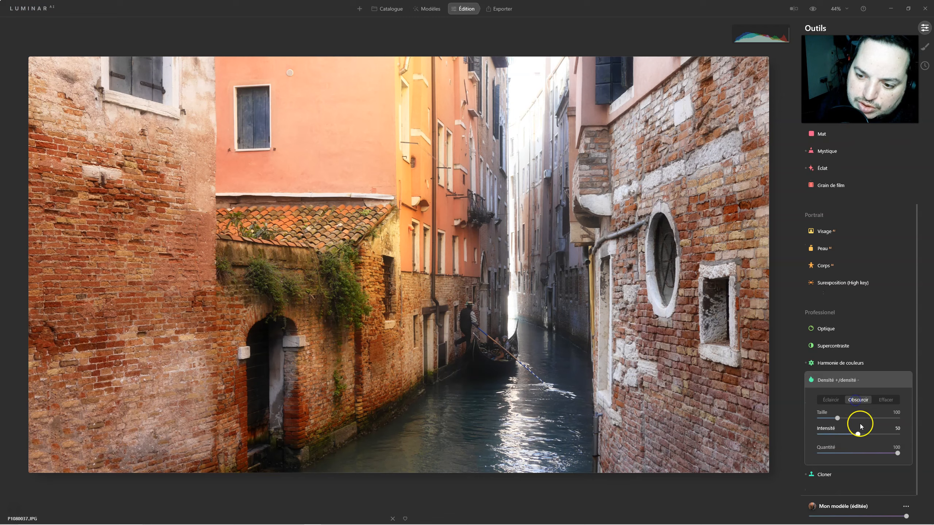
{"action": "left_click", "coordinate": [857, 434]}
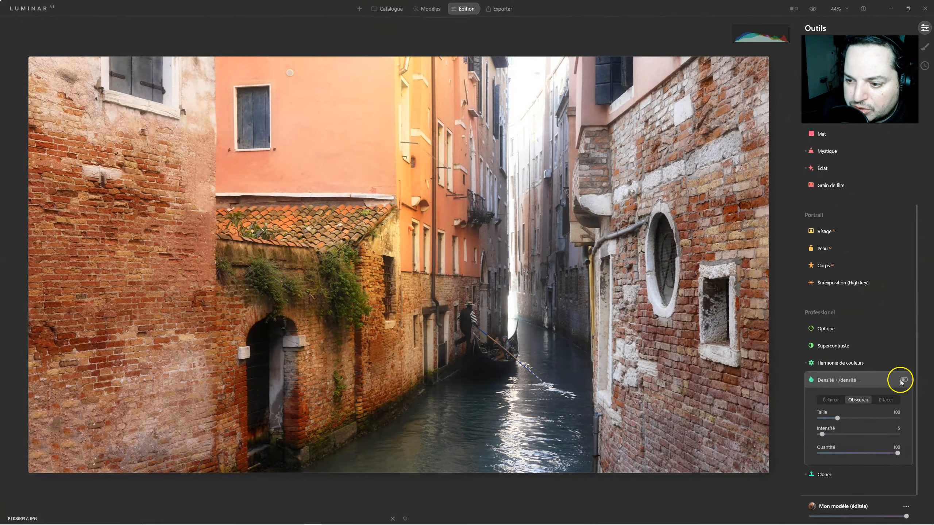
{"action": "left_click", "coordinate": [904, 380]}
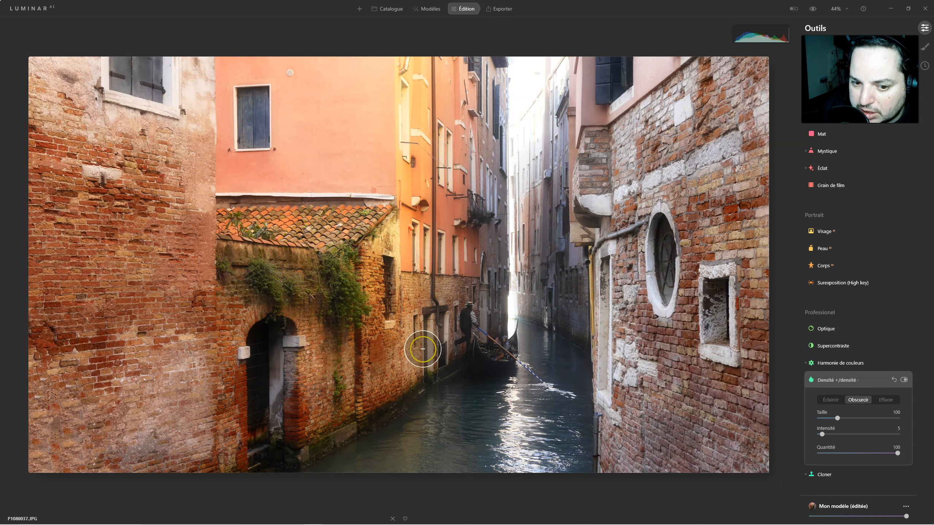
Step: Apply the Spectaculaire effect to the photo with Quantité set to 30
{"action": "scroll", "coordinate": [834, 292], "scroll_direction": "up", "scroll_amount": 5}
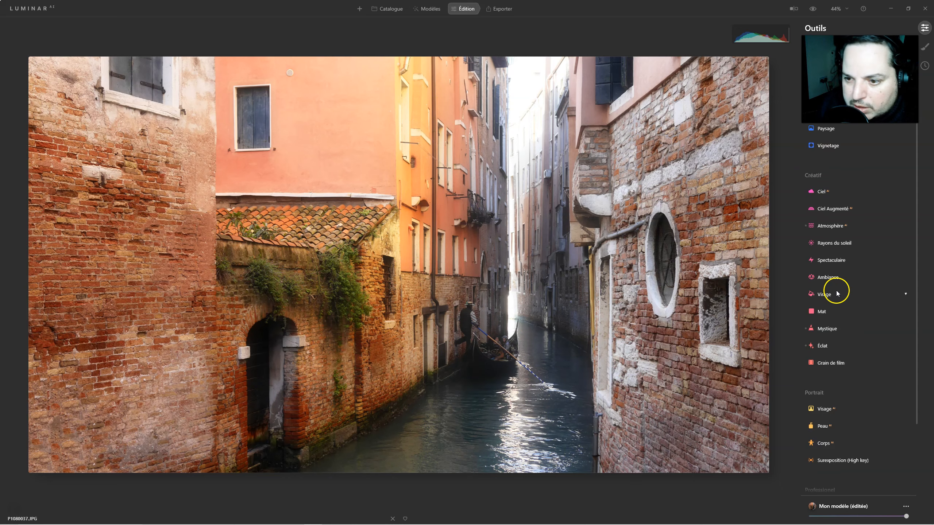
{"action": "left_click", "coordinate": [834, 260]}
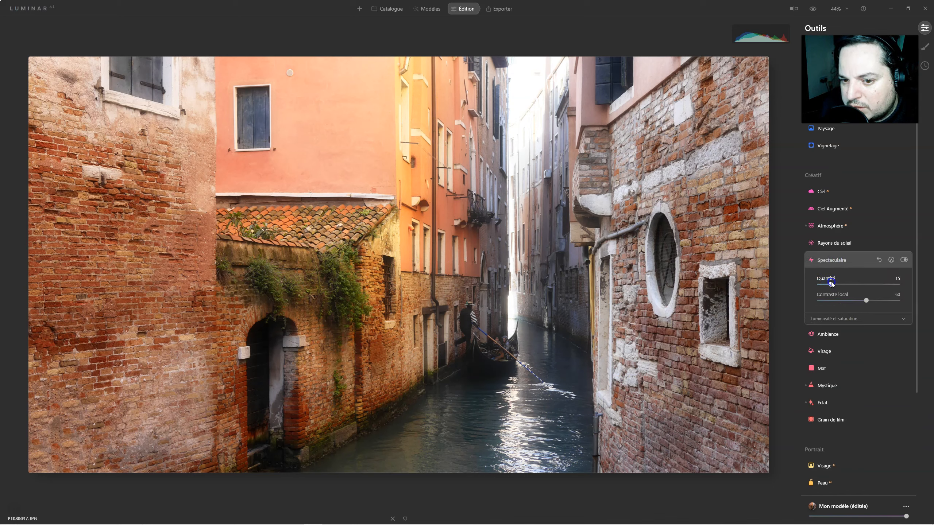
{"action": "left_click_drag", "start_coordinate": [836, 283], "coordinate": [842, 283]}
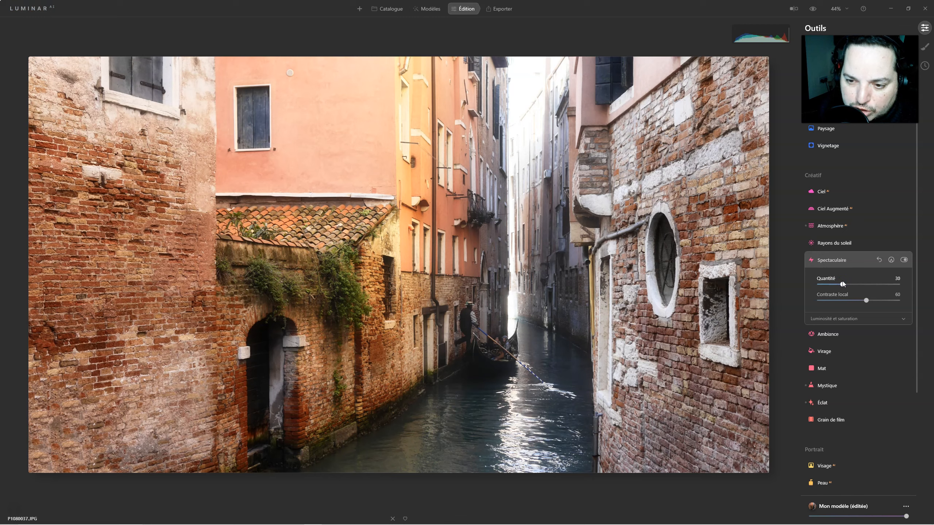
Step: Compare the photo repeatedly with and without the Spectaculaire effect
{"action": "left_click", "coordinate": [904, 260]}
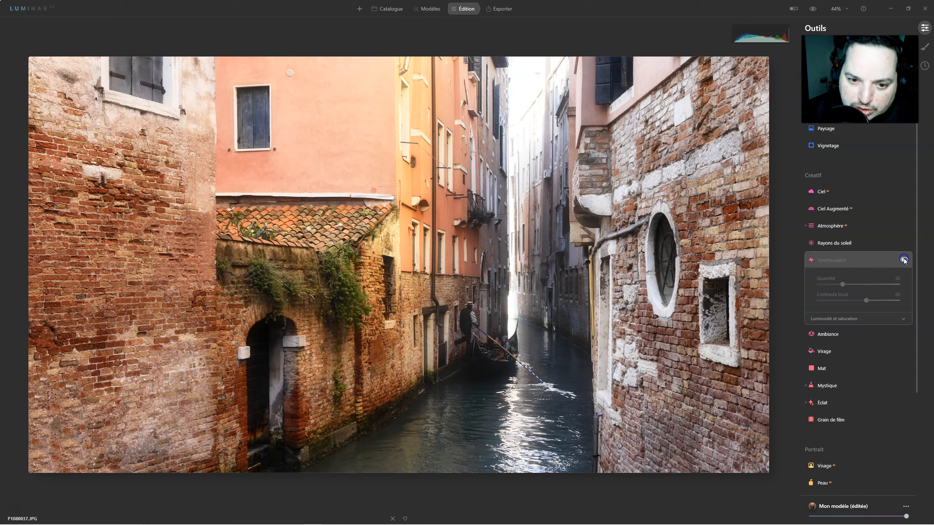
{"action": "left_click", "coordinate": [903, 261]}
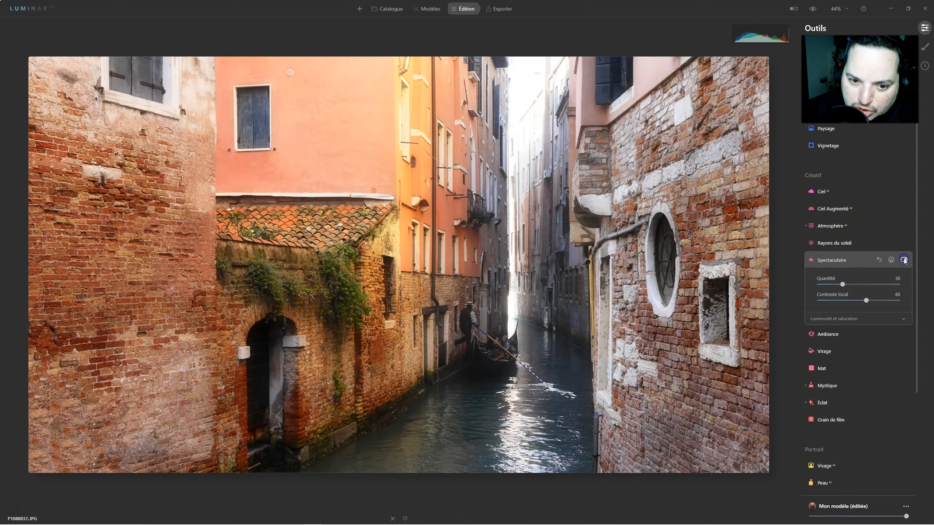
{"action": "left_click", "coordinate": [904, 260]}
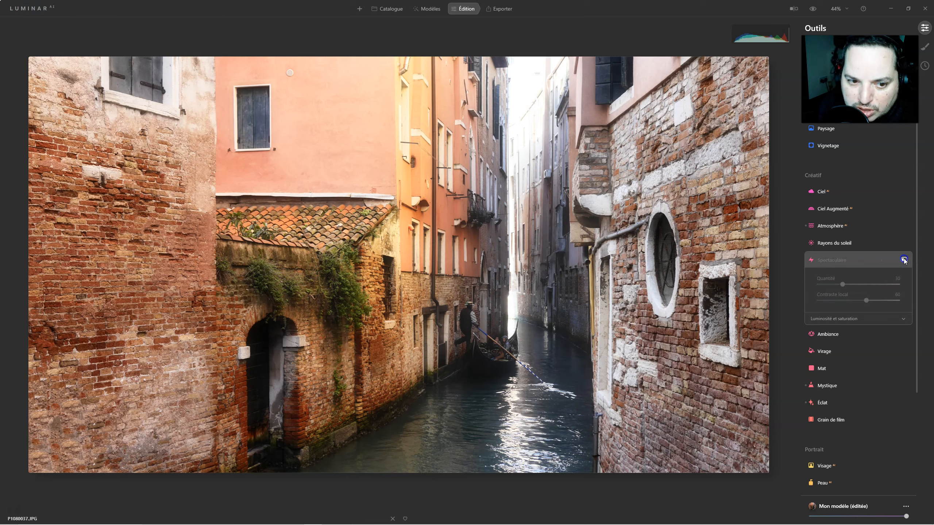
{"action": "left_click", "coordinate": [903, 260]}
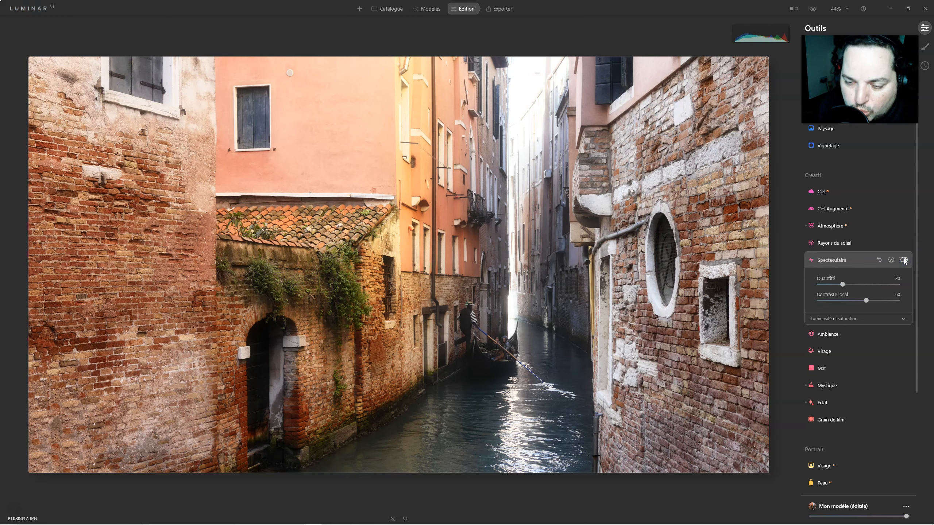
{"action": "left_click", "coordinate": [828, 261]}
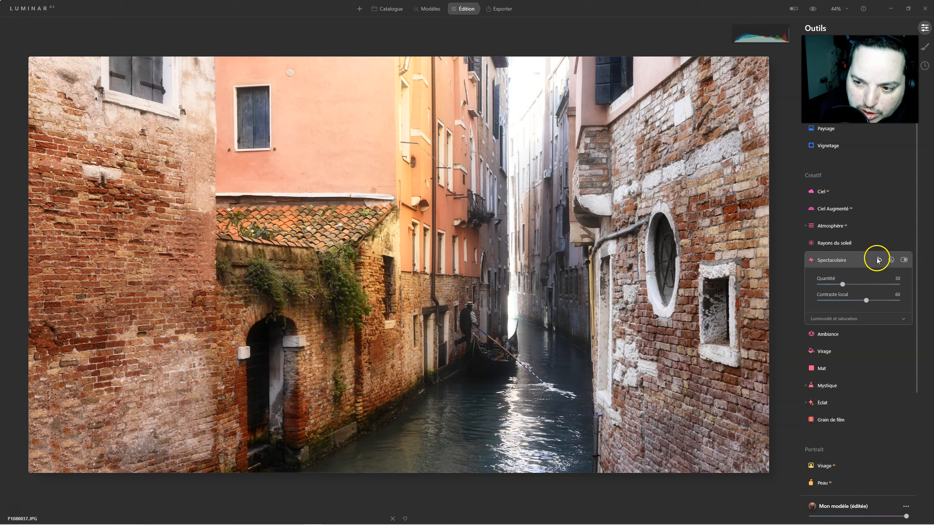
{"action": "left_click", "coordinate": [904, 260]}
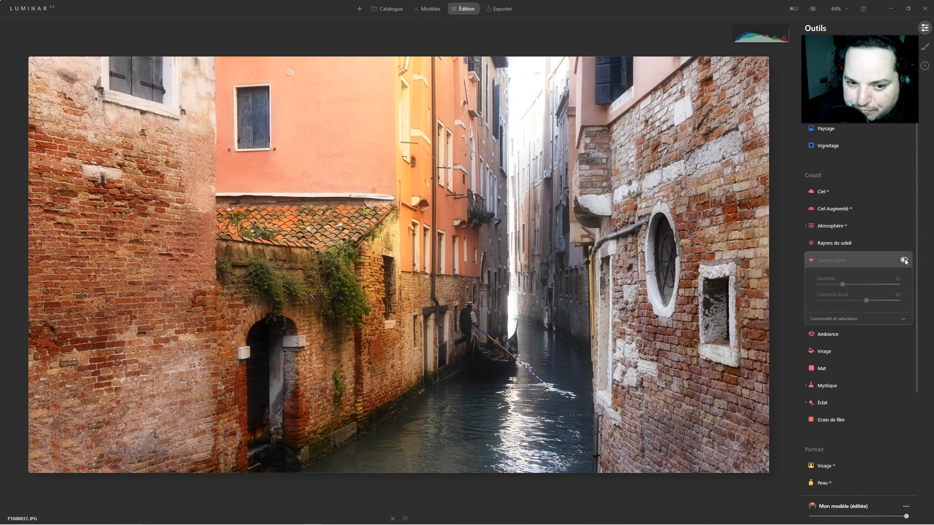
{"action": "left_click", "coordinate": [904, 260]}
{"action": "left_click", "coordinate": [903, 261]}
{"action": "left_click", "coordinate": [904, 261]}
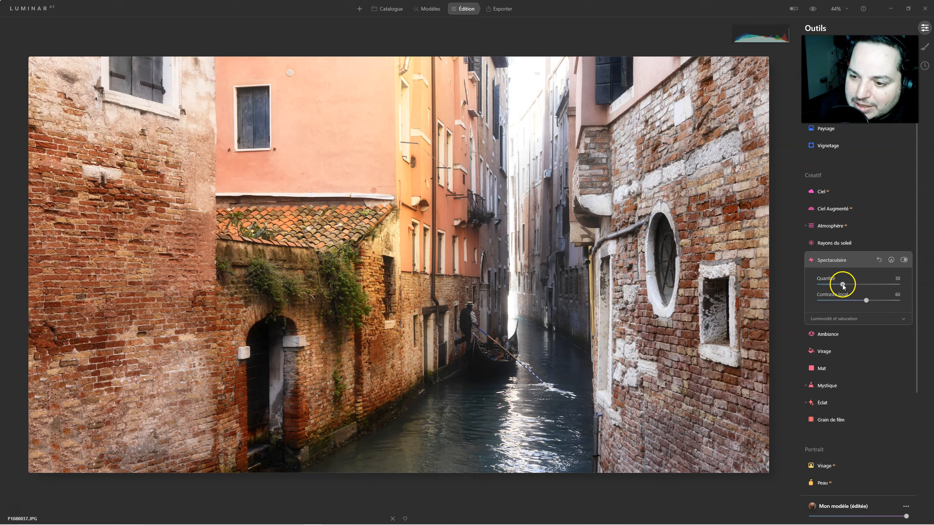
Step: Expand the Spectaculaire brightness and saturation settings, reduce Quantité to 11, and compare the photo with and without the effect
{"action": "left_click", "coordinate": [831, 318]}
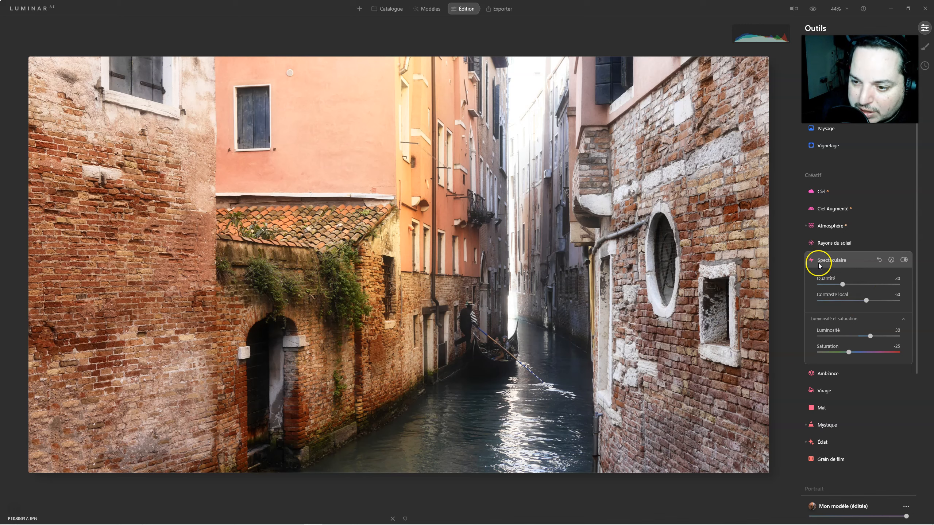
{"action": "left_click_drag", "start_coordinate": [843, 285], "coordinate": [829, 286]}
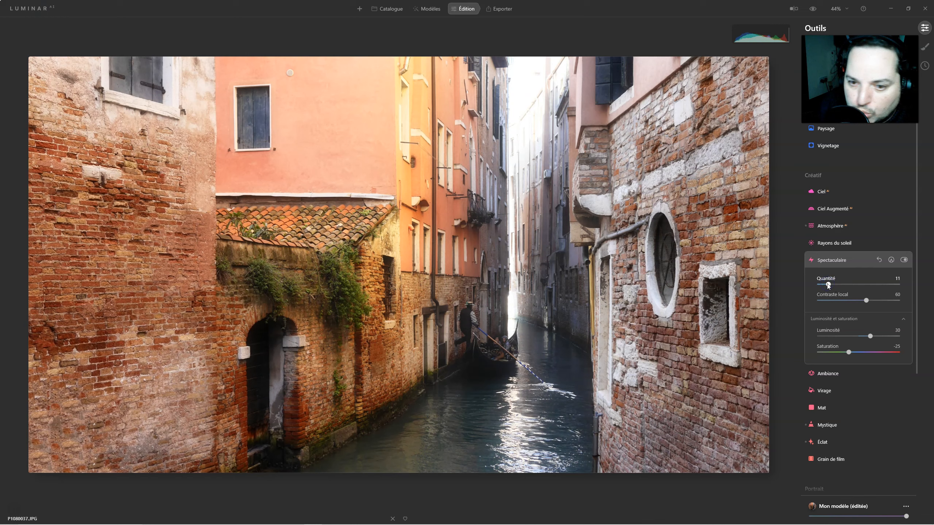
{"action": "left_click", "coordinate": [904, 260]}
{"action": "left_click", "coordinate": [904, 260]}
{"action": "left_click", "coordinate": [904, 260]}
{"action": "left_click", "coordinate": [904, 260]}
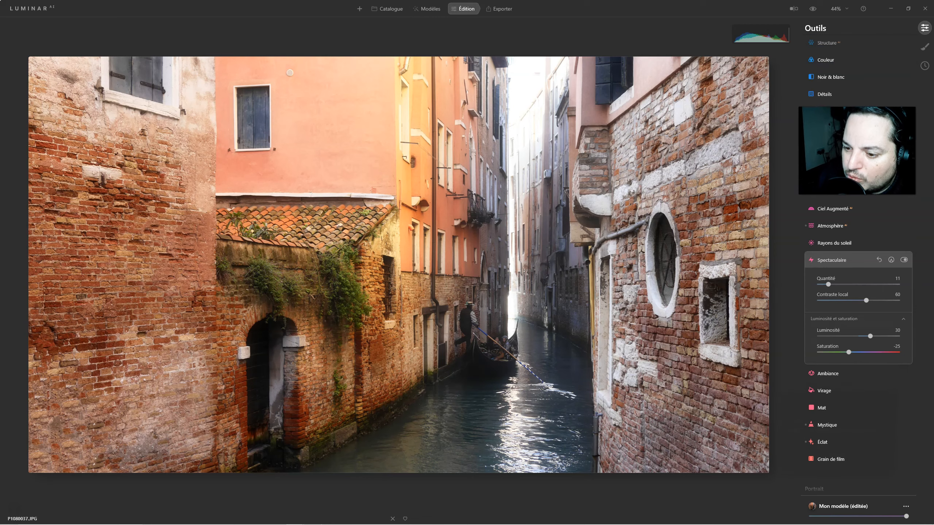
Step: Add a Basique adjustment in Masquage local and set its mask type to Masque radial
{"action": "left_click", "coordinate": [925, 47]}
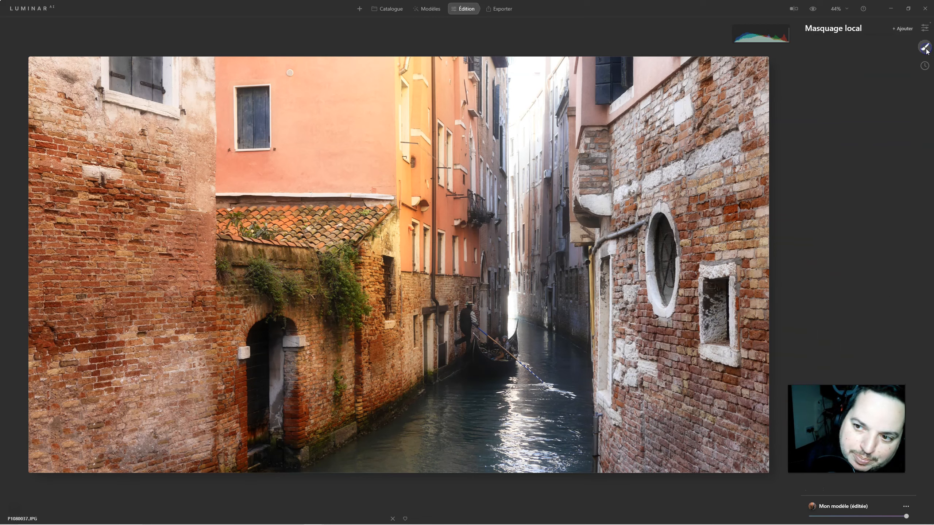
{"action": "left_click", "coordinate": [900, 29]}
{"action": "left_click", "coordinate": [898, 42]}
{"action": "left_click", "coordinate": [861, 64]}
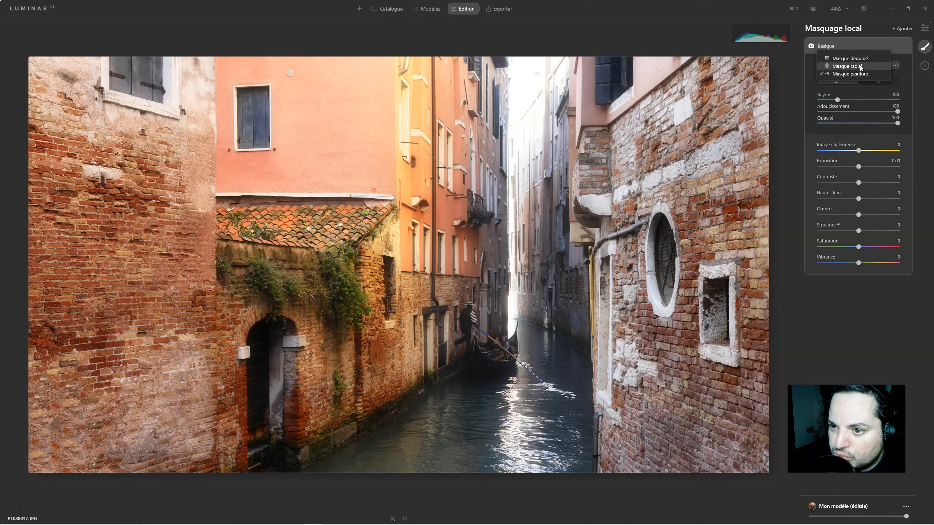
{"action": "left_click", "coordinate": [846, 66]}
Step: Place a radial mask around the gondola, widen it into a horizontal ellipse centred on the boat, and apply it to the inside
{"action": "left_click_drag", "start_coordinate": [477, 367], "coordinate": [463, 312]}
{"action": "left_click_drag", "start_coordinate": [463, 355], "coordinate": [463, 392]}
{"action": "left_click_drag", "start_coordinate": [463, 313], "coordinate": [472, 340]}
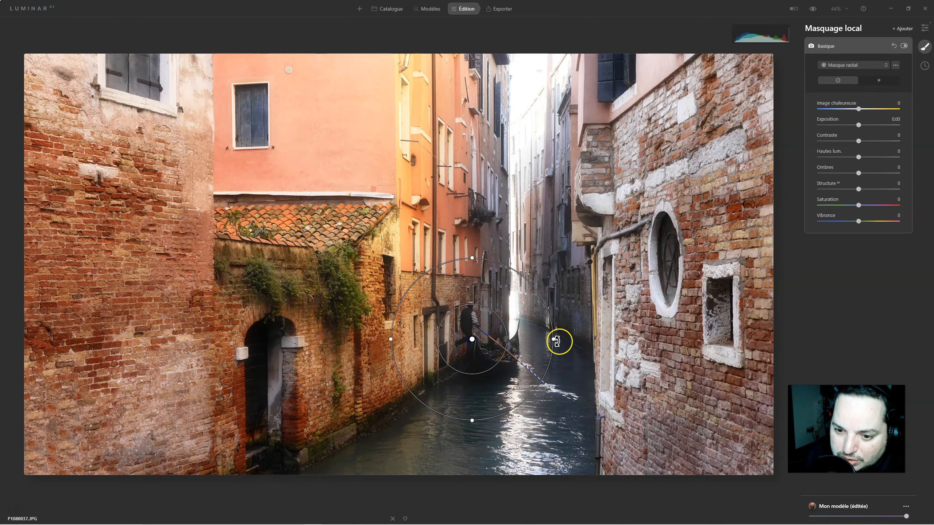
{"action": "left_click_drag", "start_coordinate": [553, 339], "coordinate": [591, 343]}
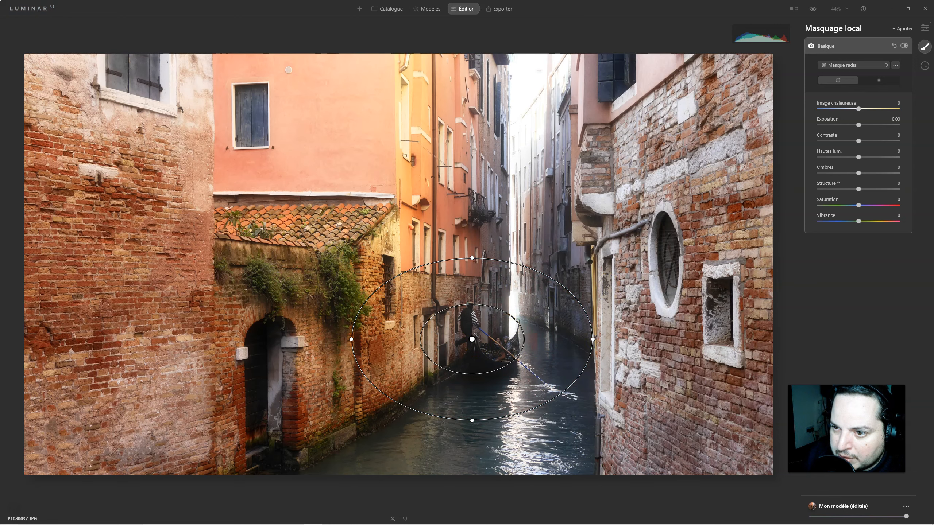
{"action": "left_click", "coordinate": [880, 81]}
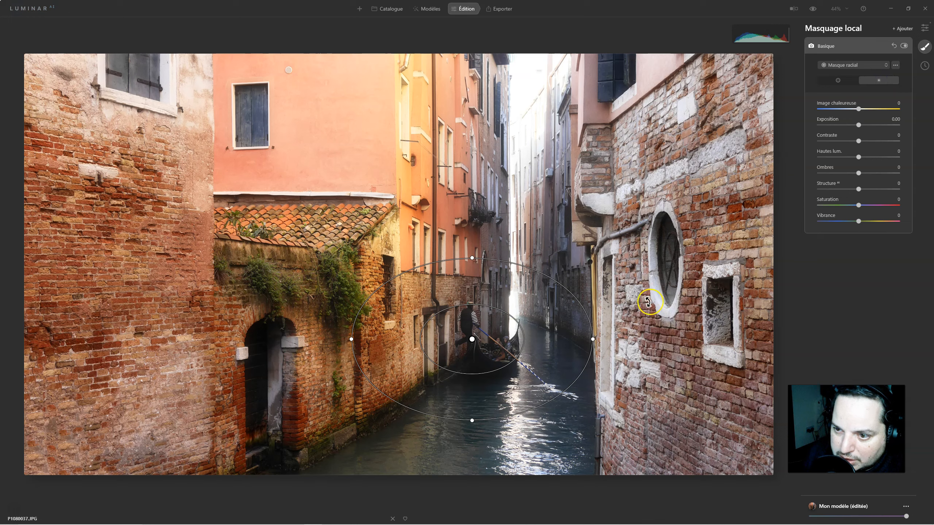
{"action": "left_click_drag", "start_coordinate": [472, 339], "coordinate": [486, 341]}
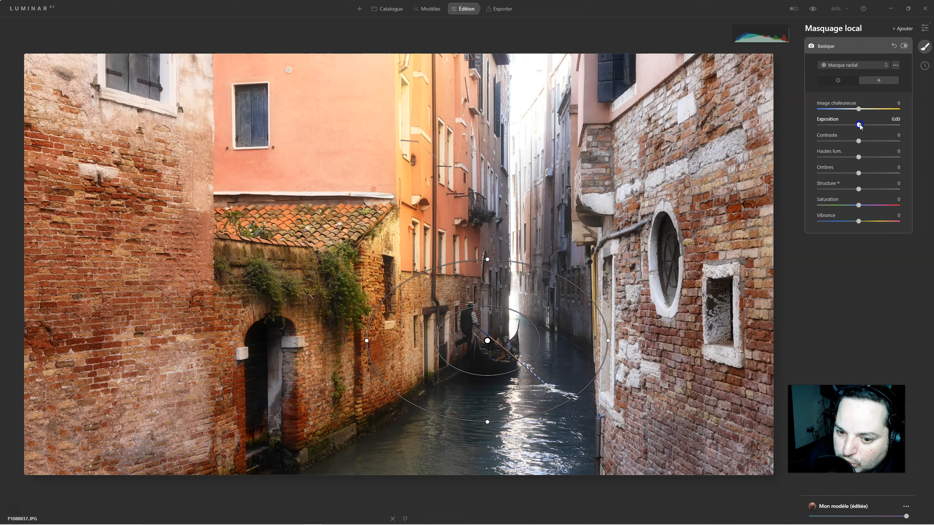
Step: Raise Exposition to 0.56 inside the gondola's radial mask and compare the photo with and without the local Basique adjustment
{"action": "left_click_drag", "start_coordinate": [864, 125], "coordinate": [865, 125]}
{"action": "left_click", "coordinate": [856, 171]}
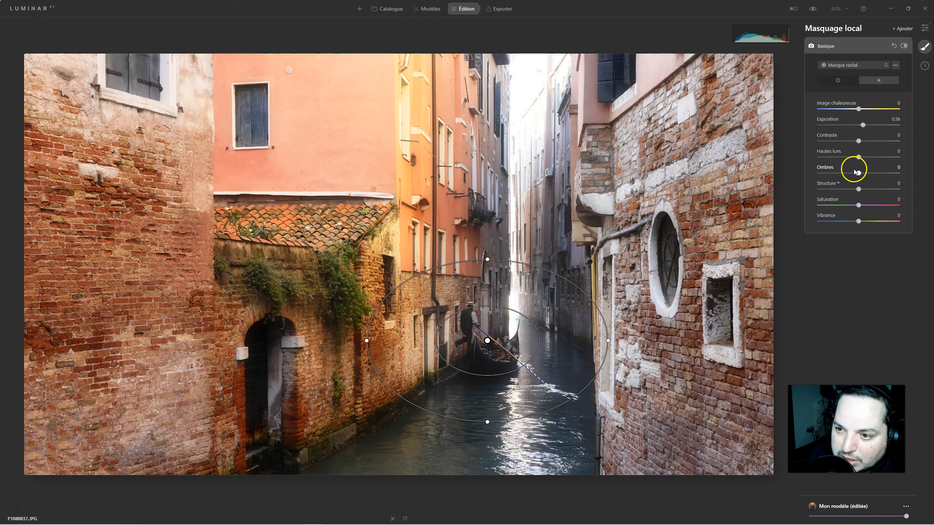
{"action": "left_click", "coordinate": [904, 46]}
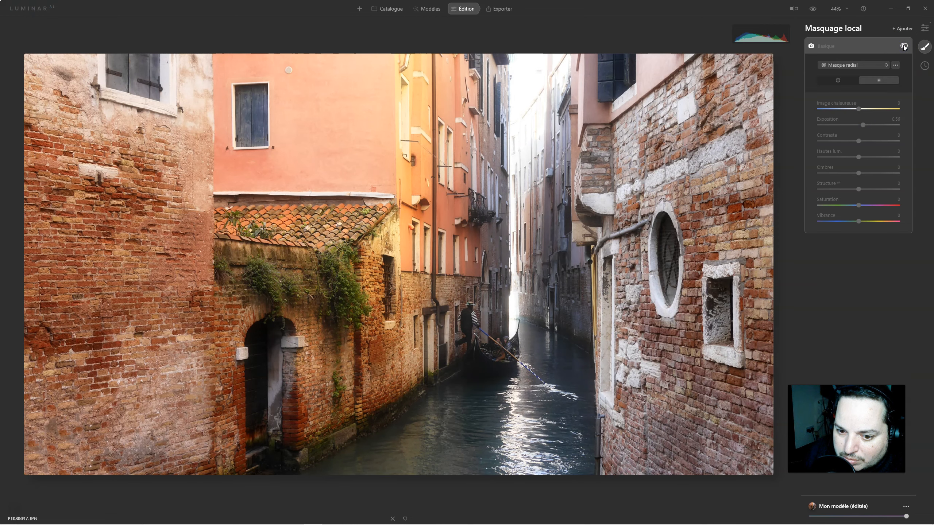
{"action": "left_click", "coordinate": [903, 46]}
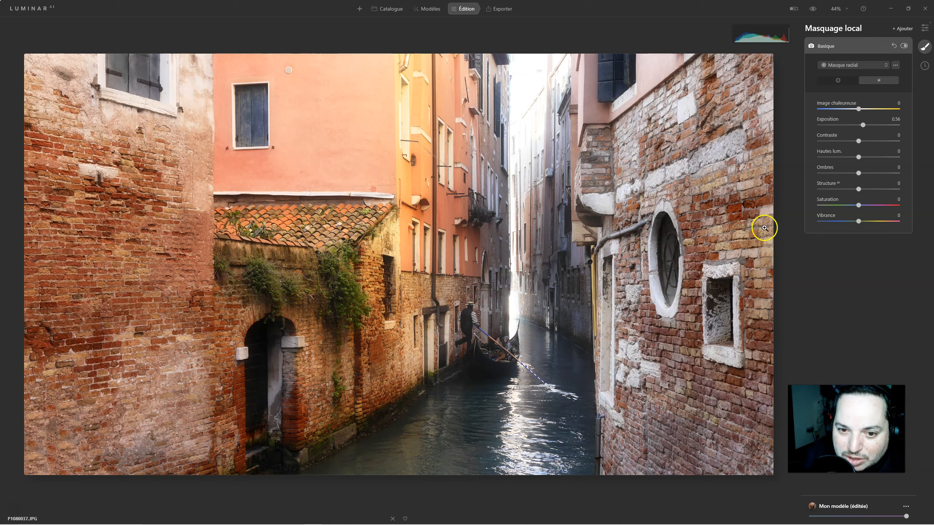
Step: Compare the edited canal photo with the unedited original several times
{"action": "left_click", "coordinate": [813, 10]}
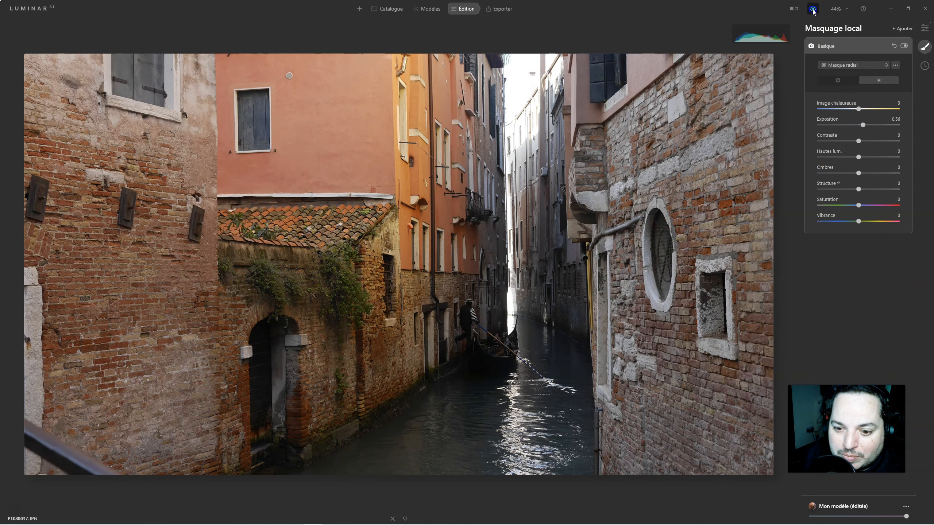
{"action": "left_click", "coordinate": [813, 9]}
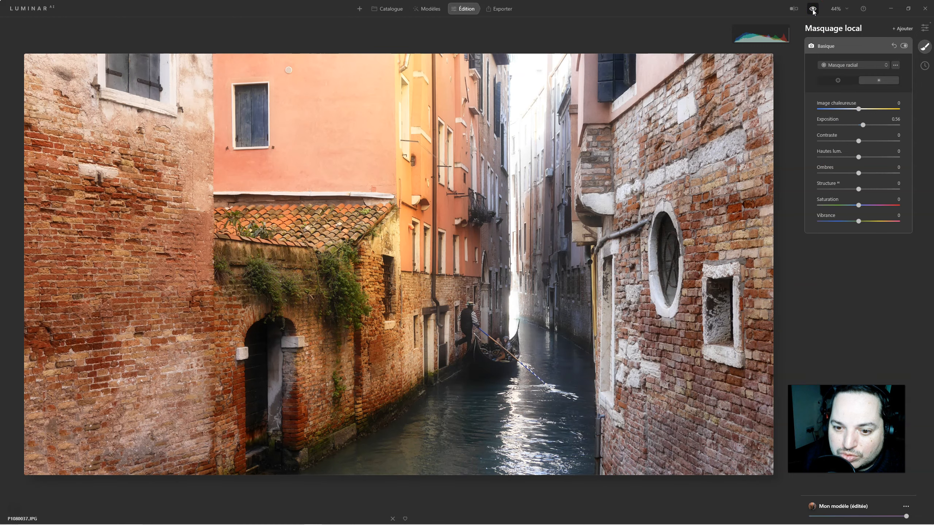
{"action": "left_click", "coordinate": [813, 9]}
{"action": "left_click", "coordinate": [813, 10]}
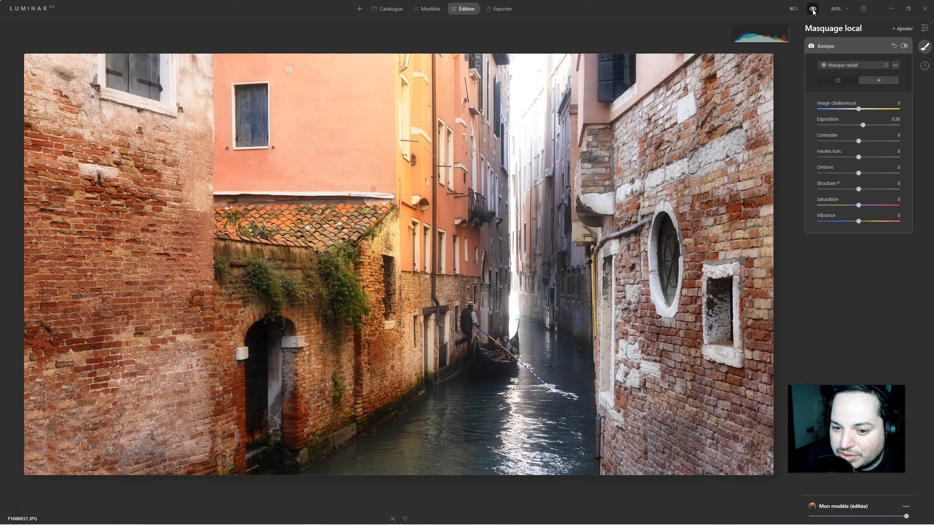
{"action": "left_click", "coordinate": [812, 9]}
{"action": "left_click", "coordinate": [813, 10]}
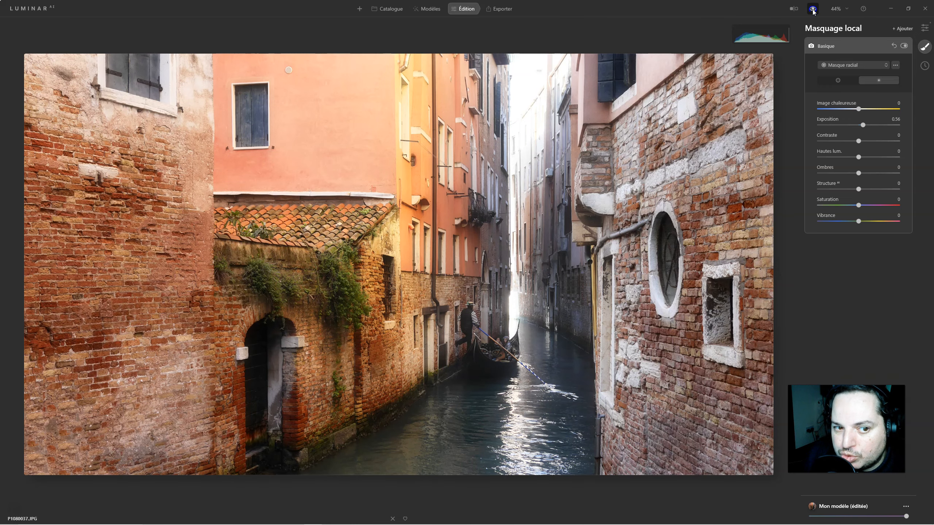
{"action": "left_click", "coordinate": [813, 10]}
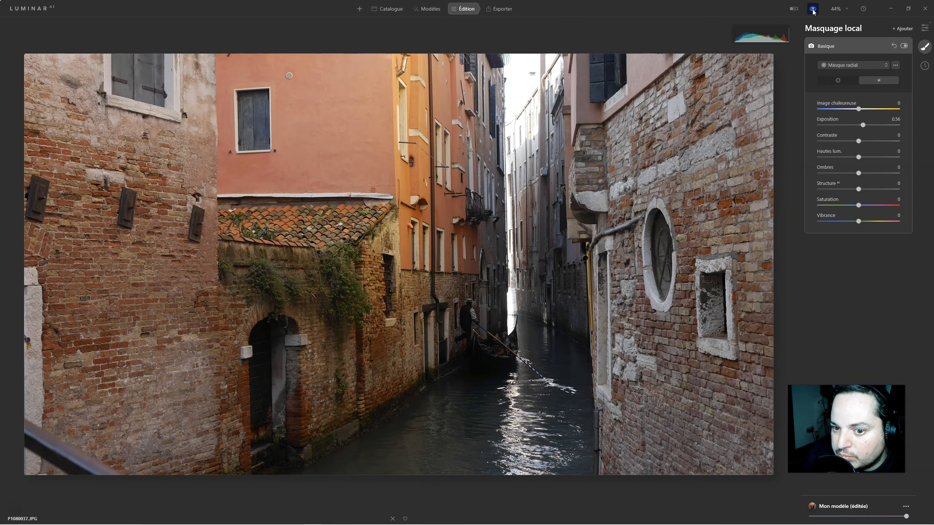
{"action": "left_click", "coordinate": [813, 9]}
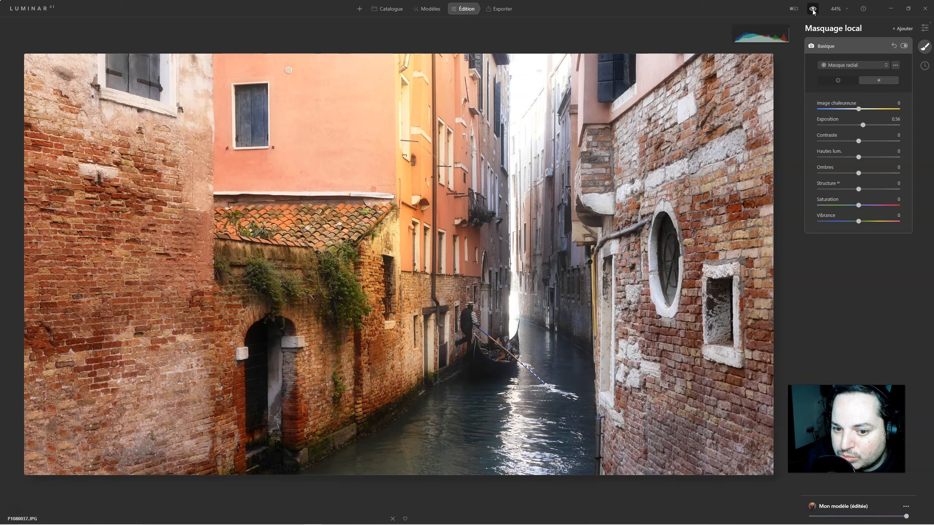
{"action": "left_click", "coordinate": [813, 9]}
{"action": "left_click", "coordinate": [813, 9]}
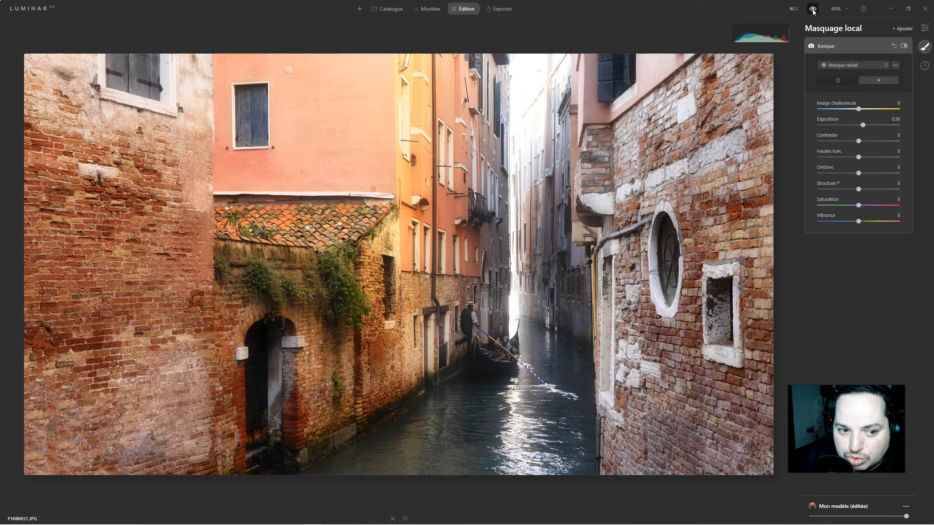
Step: Add a Vignetage with Quantité -73 and Taille 12, and centre it on the gondola
{"action": "left_click", "coordinate": [925, 29]}
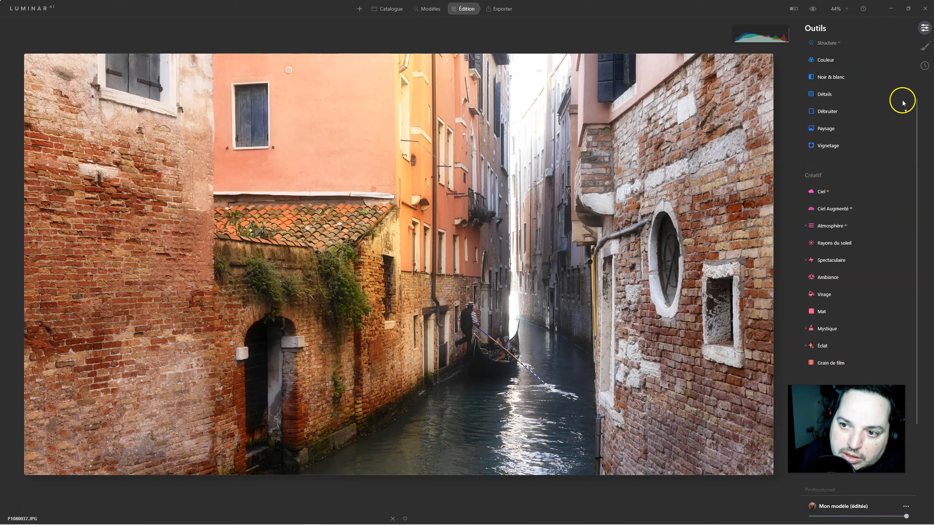
{"action": "left_click", "coordinate": [830, 146]}
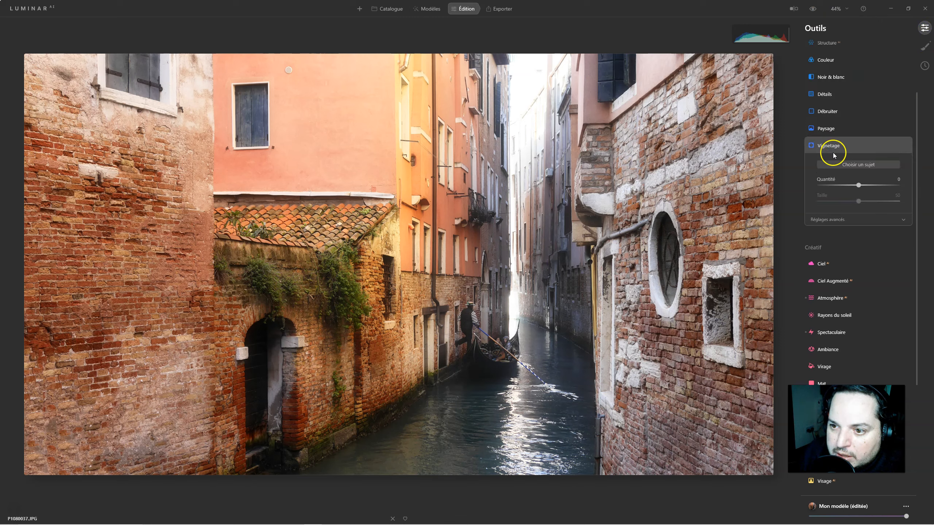
{"action": "left_click_drag", "start_coordinate": [860, 186], "coordinate": [829, 201]}
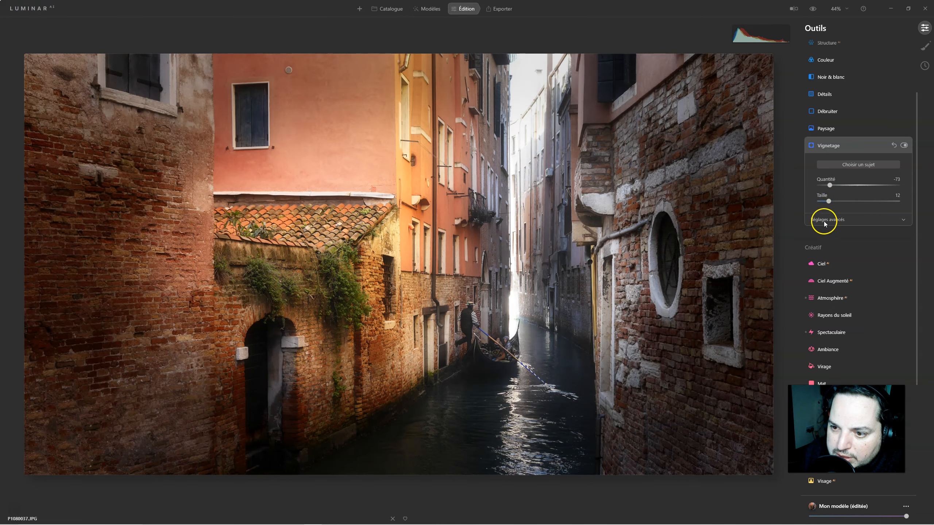
{"action": "left_click", "coordinate": [485, 348]}
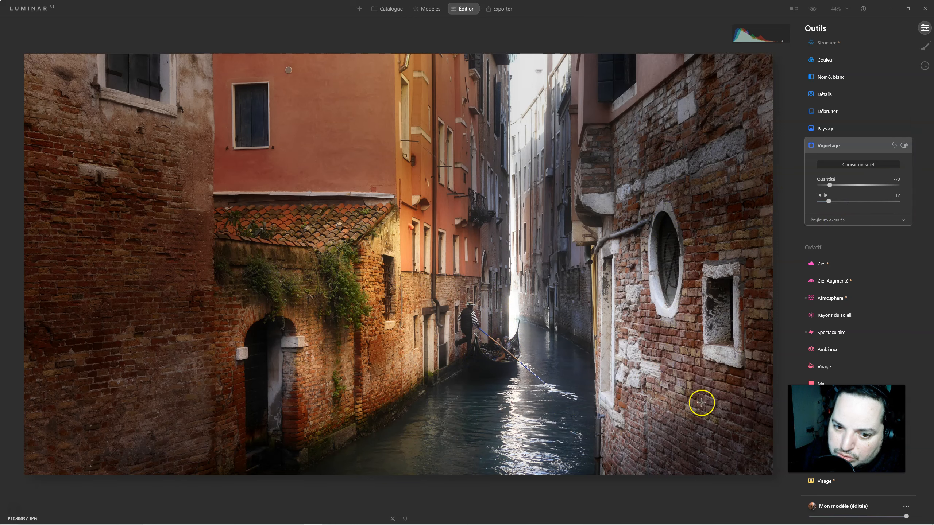
Step: Refine the vignette in its advanced settings with Progressivité 100 and Lumière interne 28, and reduce its strength to Quantité -54
{"action": "left_click", "coordinate": [829, 220]}
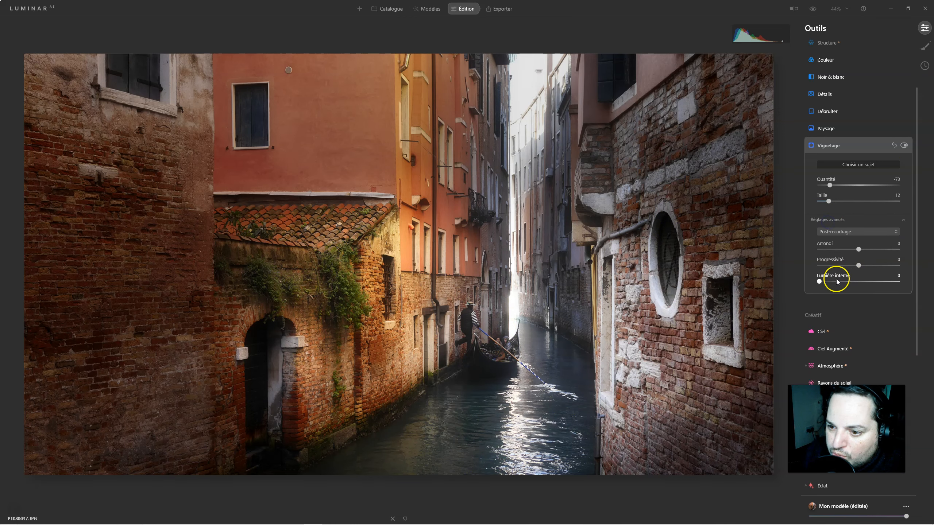
{"action": "left_click_drag", "start_coordinate": [853, 268], "coordinate": [907, 267]}
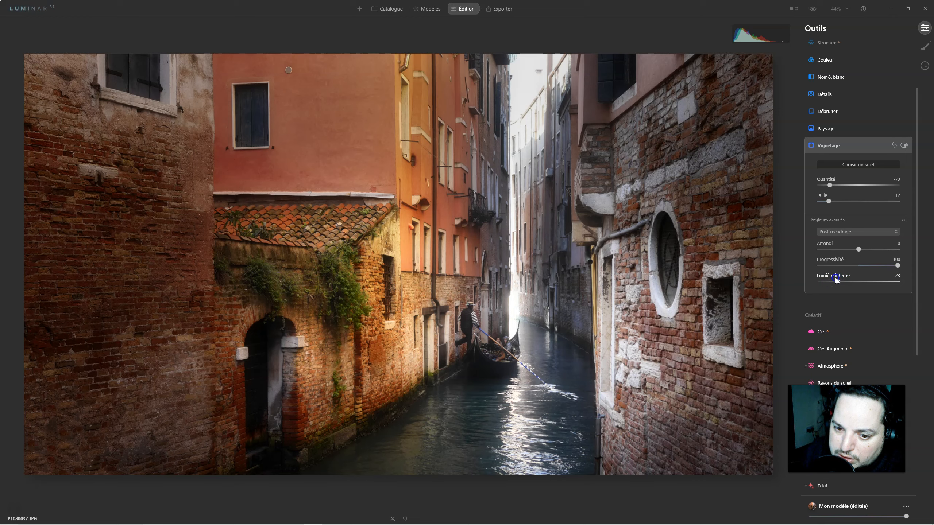
{"action": "mouse_move", "coordinate": [853, 277]}
{"action": "left_mouse_down"}
{"action": "mouse_move", "coordinate": [830, 277]}
{"action": "mouse_move", "coordinate": [841, 277]}
{"action": "left_mouse_up"}
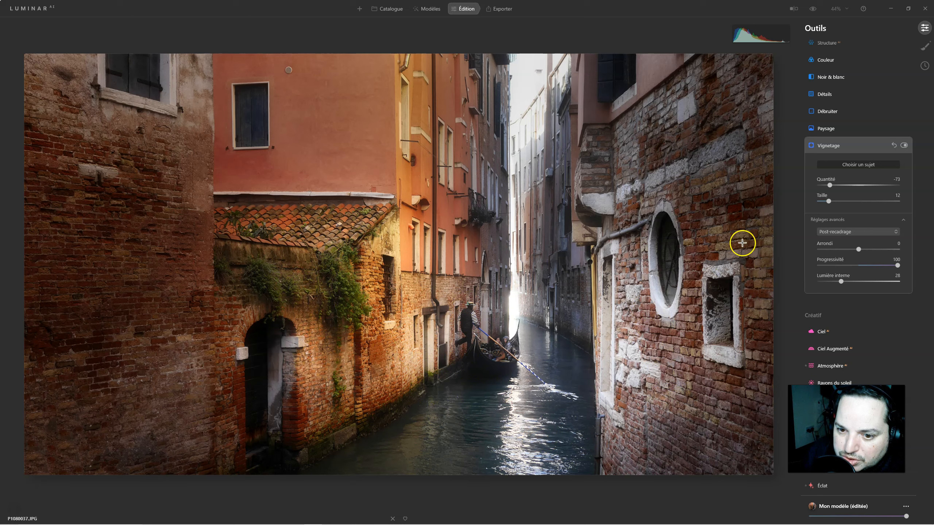
{"action": "left_click_drag", "start_coordinate": [831, 185], "coordinate": [837, 184]}
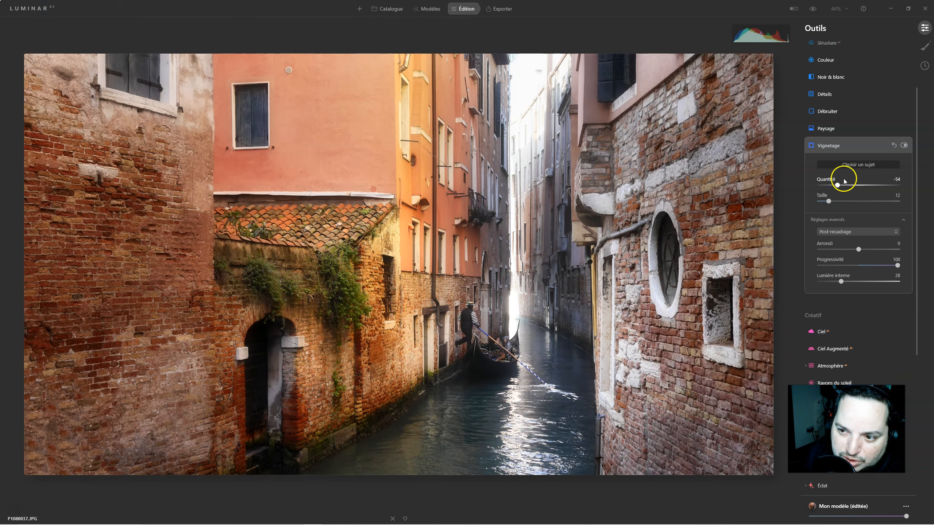
Step: Compare the photo with and without the vignette, check it against the original, and close the Vignetage settings
{"action": "left_click", "coordinate": [904, 146]}
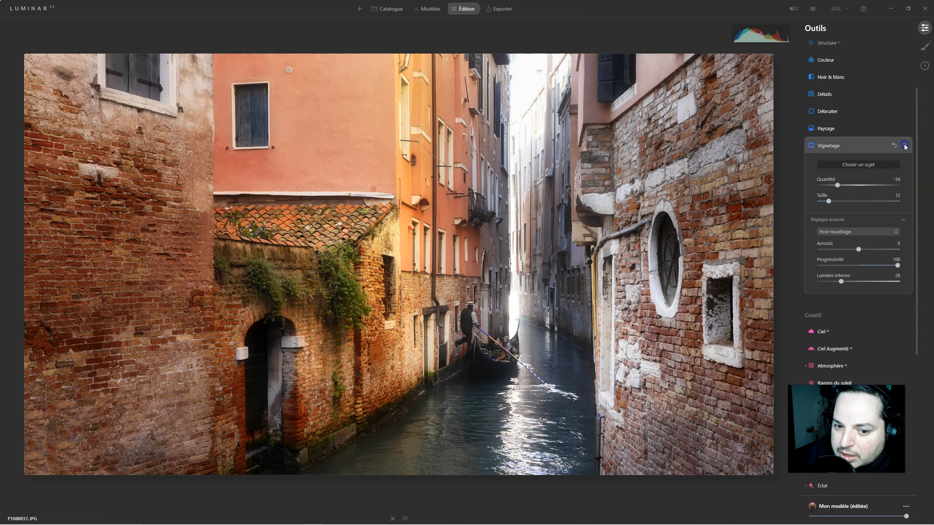
{"action": "left_click", "coordinate": [904, 146]}
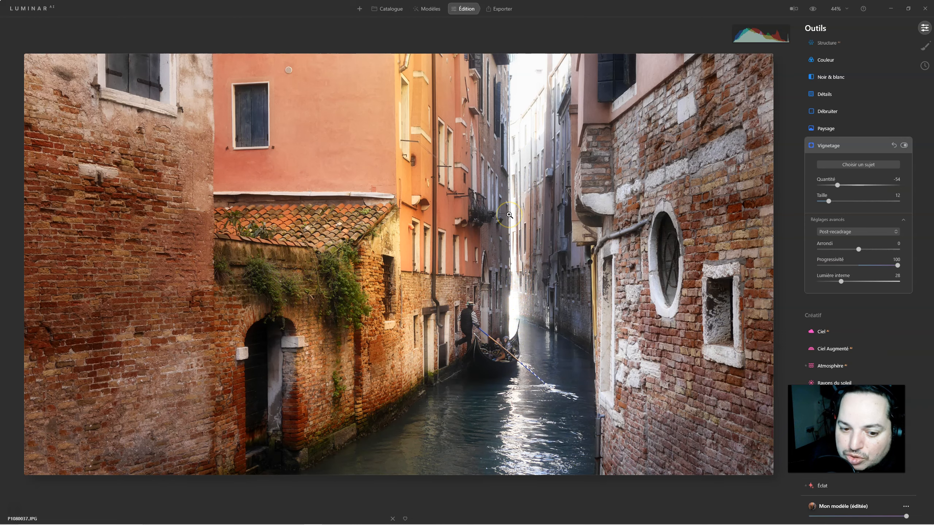
{"action": "left_click", "coordinate": [813, 9]}
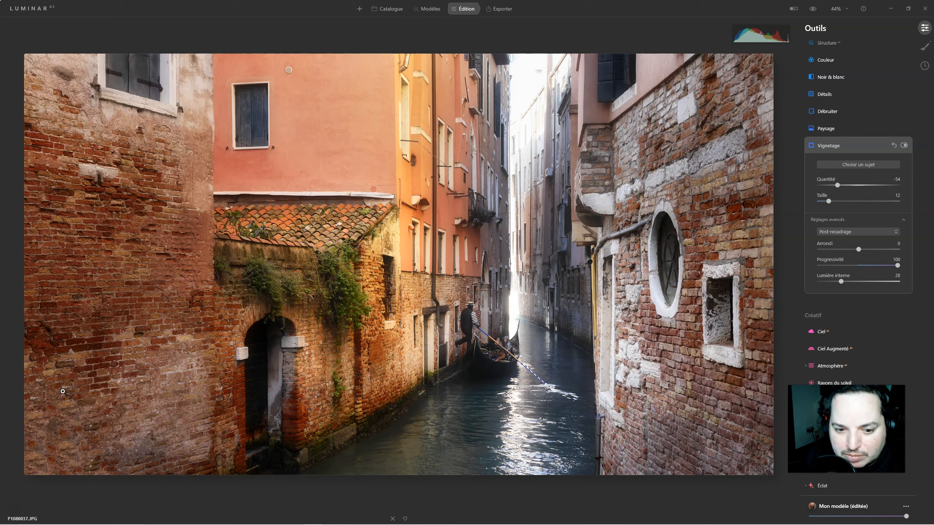
{"action": "left_click", "coordinate": [830, 147]}
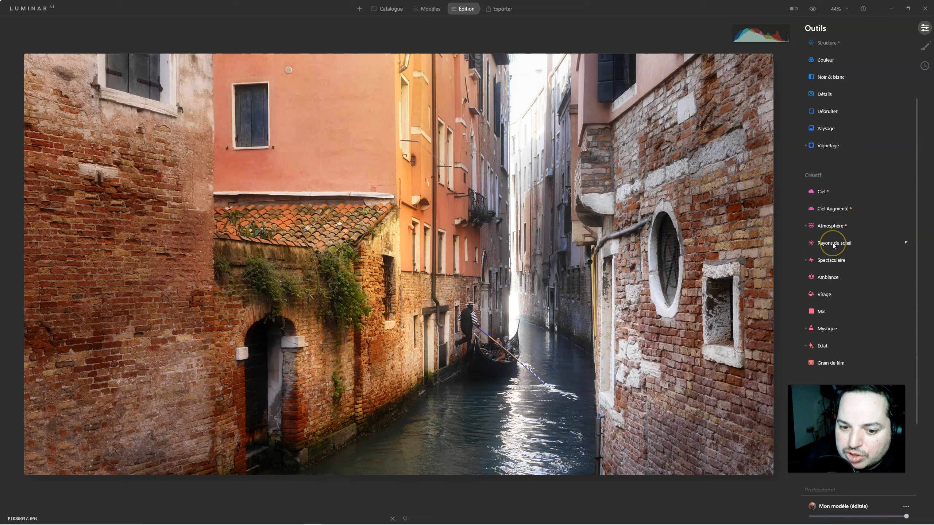
Step: Add Rayons du soleil with Quantité 47 and move the sun's centre to the photo's lower-left corner
{"action": "left_click", "coordinate": [833, 245]}
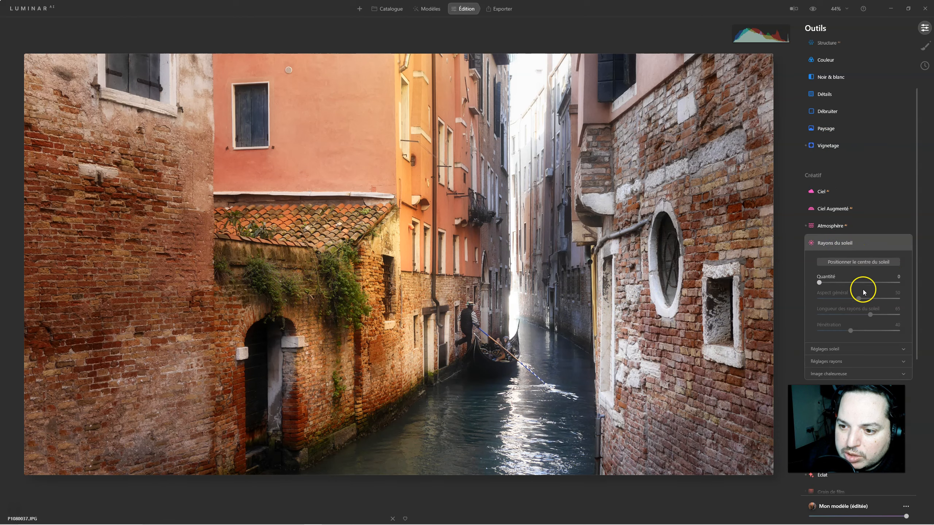
{"action": "left_click", "coordinate": [820, 282]}
{"action": "left_click_drag", "start_coordinate": [819, 283], "coordinate": [856, 282]}
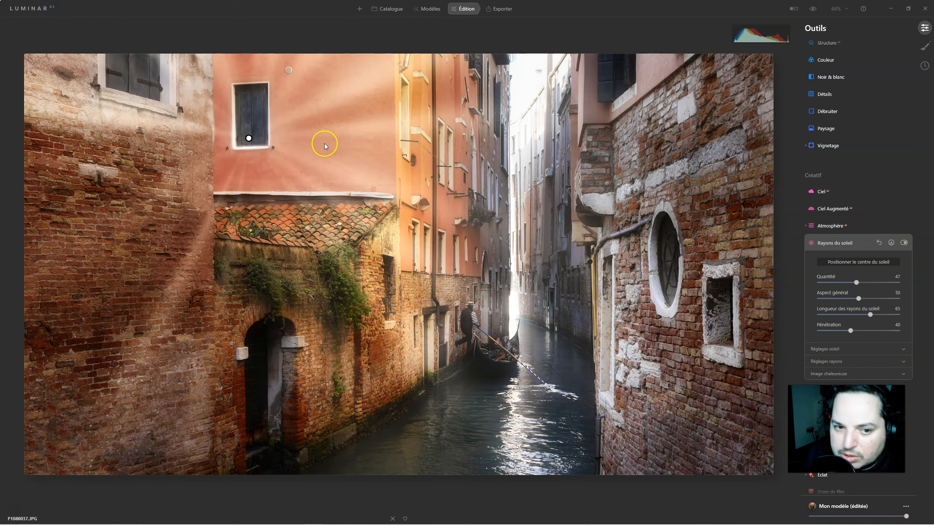
{"action": "mouse_move", "coordinate": [252, 137]}
{"action": "left_mouse_down"}
{"action": "mouse_move", "coordinate": [209, 182]}
{"action": "mouse_move", "coordinate": [59, 279]}
{"action": "mouse_move", "coordinate": [84, 433]}
{"action": "mouse_move", "coordinate": [36, 469]}
{"action": "left_mouse_up"}
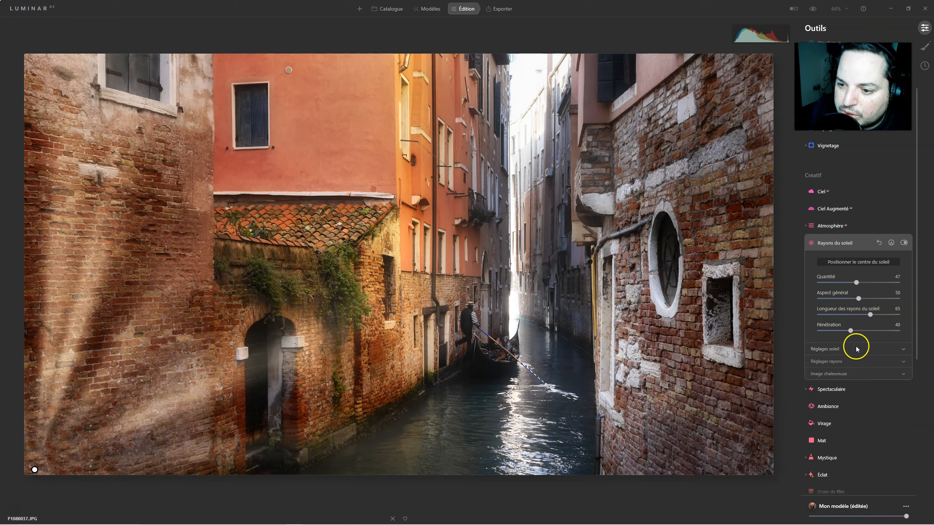
Step: Expand all the sun-ray settings and set Longueur des rayons du soleil to 89, Aspect général to 76 and Randomize to 10
{"action": "left_click", "coordinate": [828, 373]}
{"action": "left_click", "coordinate": [826, 362]}
{"action": "left_click", "coordinate": [825, 349]}
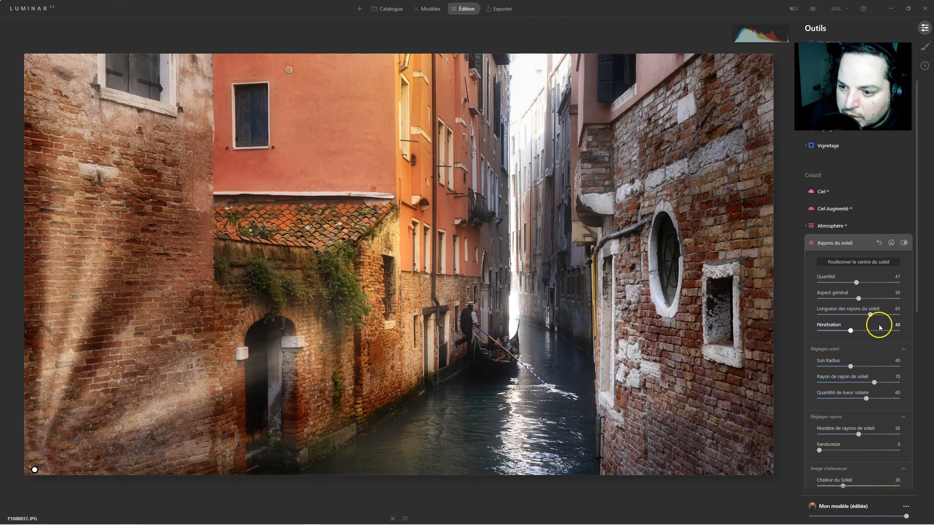
{"action": "left_click_drag", "start_coordinate": [874, 315], "coordinate": [889, 315]}
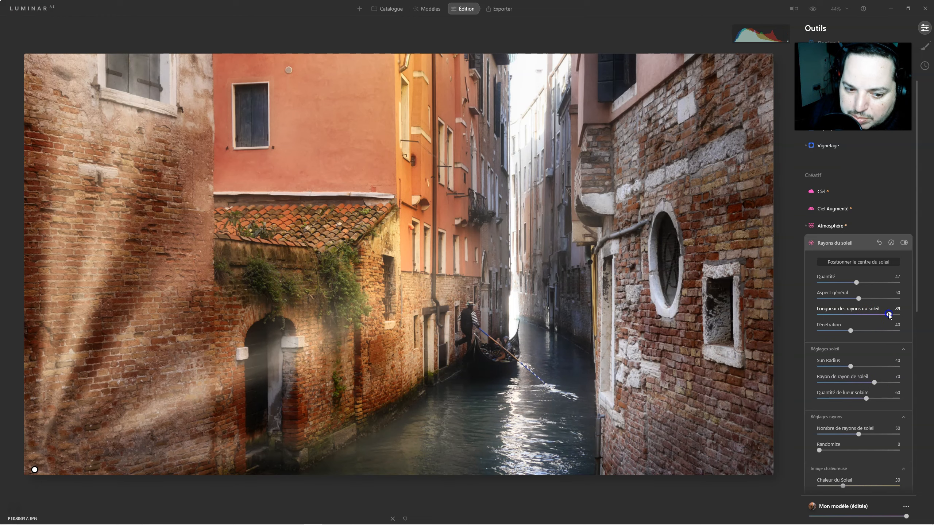
{"action": "left_click_drag", "start_coordinate": [858, 298], "coordinate": [881, 301]}
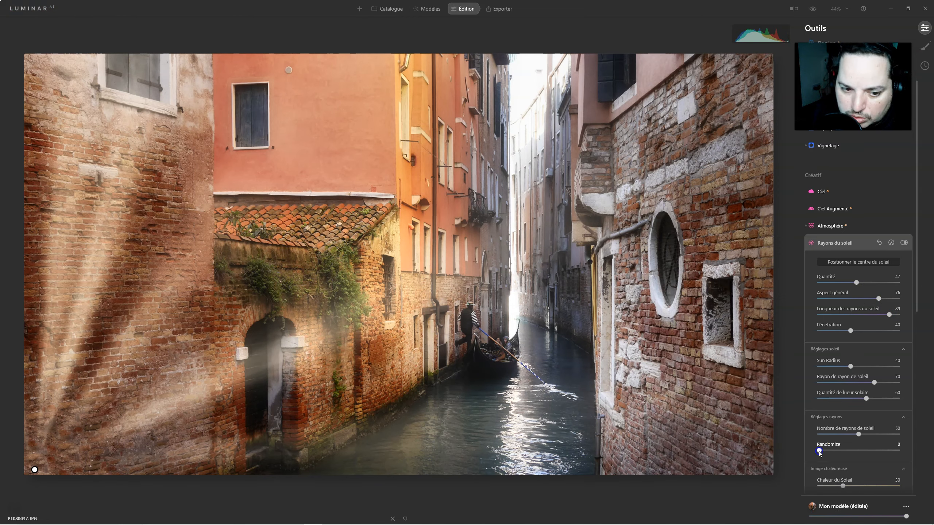
{"action": "left_click_drag", "start_coordinate": [819, 450], "coordinate": [827, 451]}
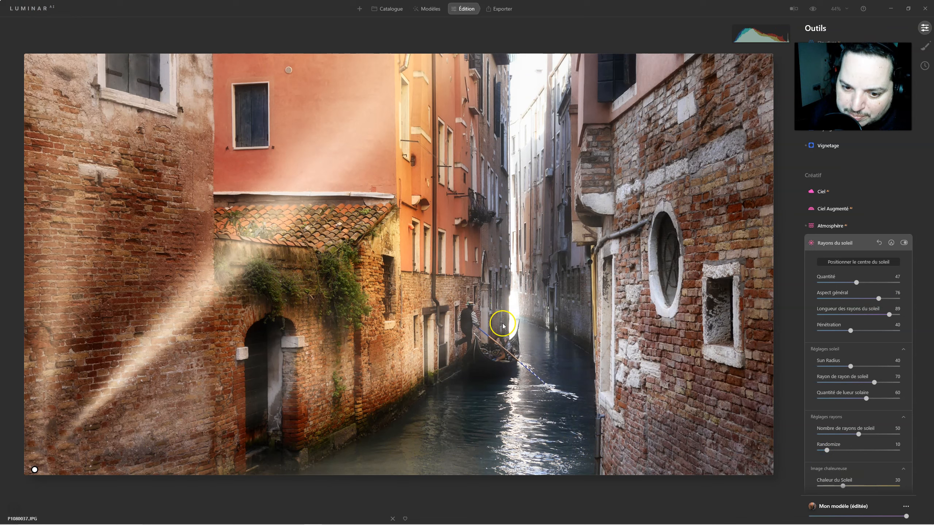
Step: Compare the photo with and without the sun rays, and lower Chaleur du Soleil to 0
{"action": "left_click", "coordinate": [905, 243]}
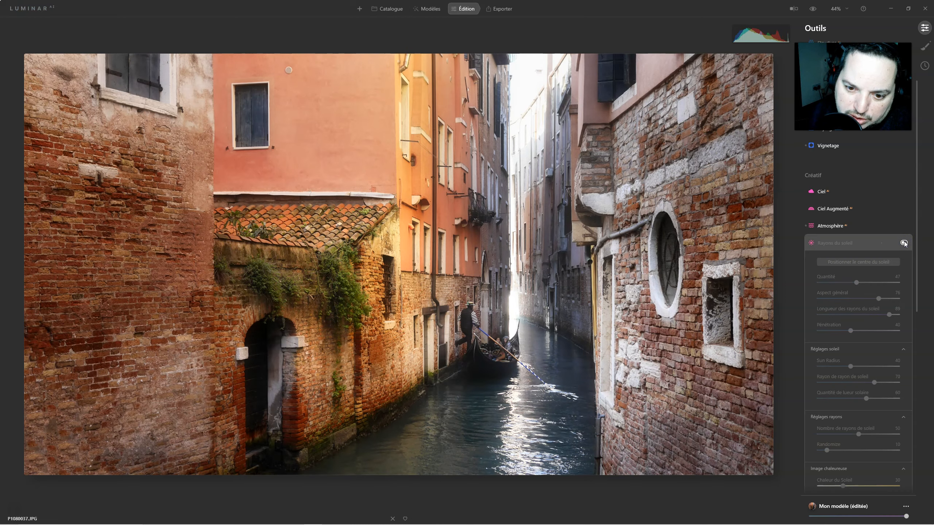
{"action": "left_click", "coordinate": [904, 242]}
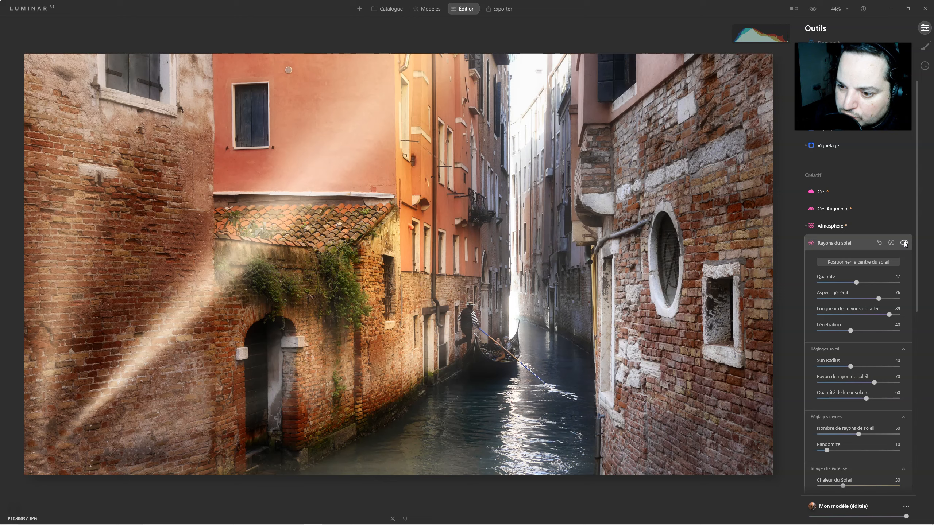
{"action": "left_click", "coordinate": [843, 486]}
{"action": "left_click_drag", "start_coordinate": [837, 487], "coordinate": [820, 488]}
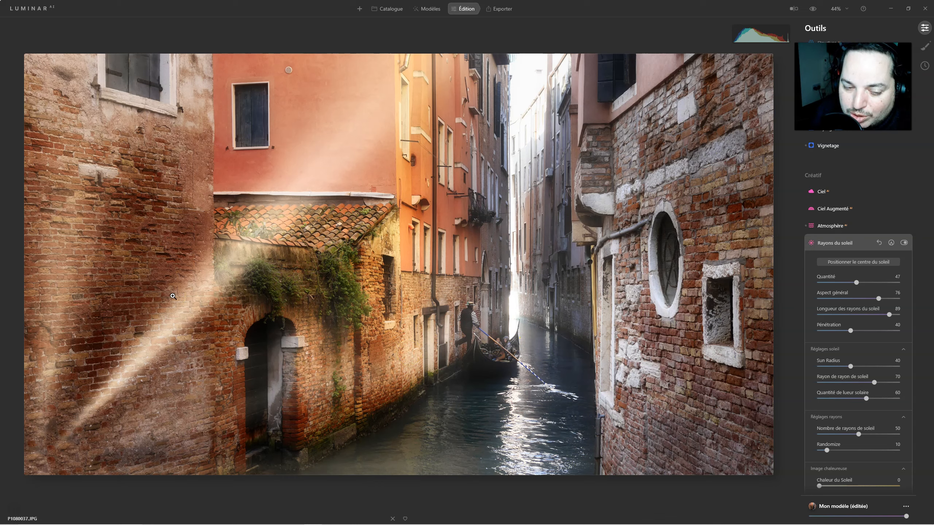
Step: Erase the sun rays from the pink façade, tiled roof and left brick wall using the Rayons du soleil paint mask with Rayon 196
{"action": "left_click", "coordinate": [892, 244]}
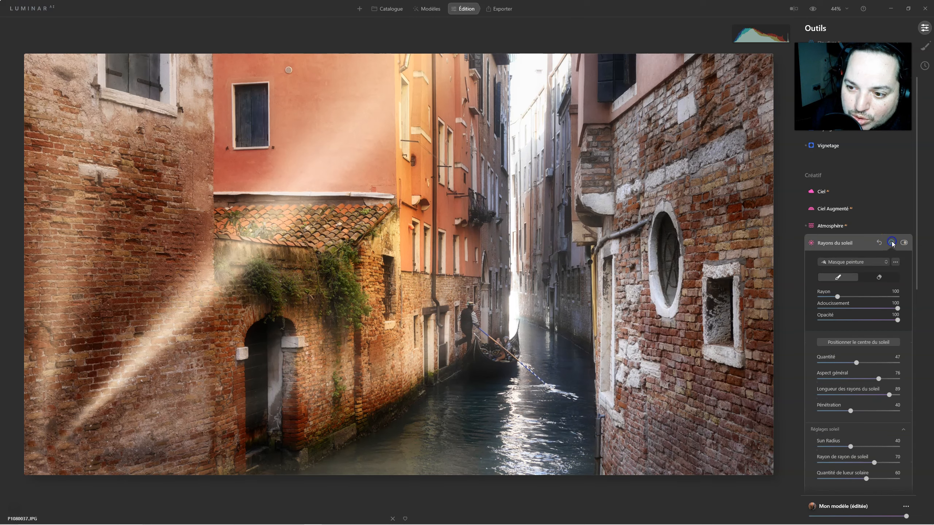
{"action": "left_click", "coordinate": [879, 277]}
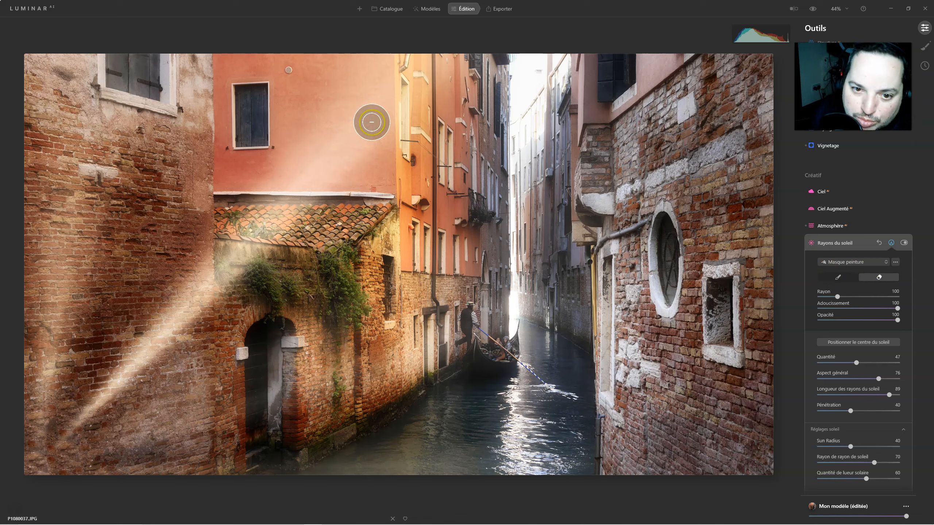
{"action": "key", "text": "bracketright"}
{"action": "key", "text": "bracketright"}
{"action": "key", "text": "bracketright"}
{"action": "key", "text": "bracketright"}
{"action": "key", "text": "bracketright"}
{"action": "key", "text": "bracketright"}
{"action": "key", "text": "bracketright"}
{"action": "key", "text": "bracketright"}
{"action": "key", "text": "bracketright"}
{"action": "key", "text": "bracketright"}
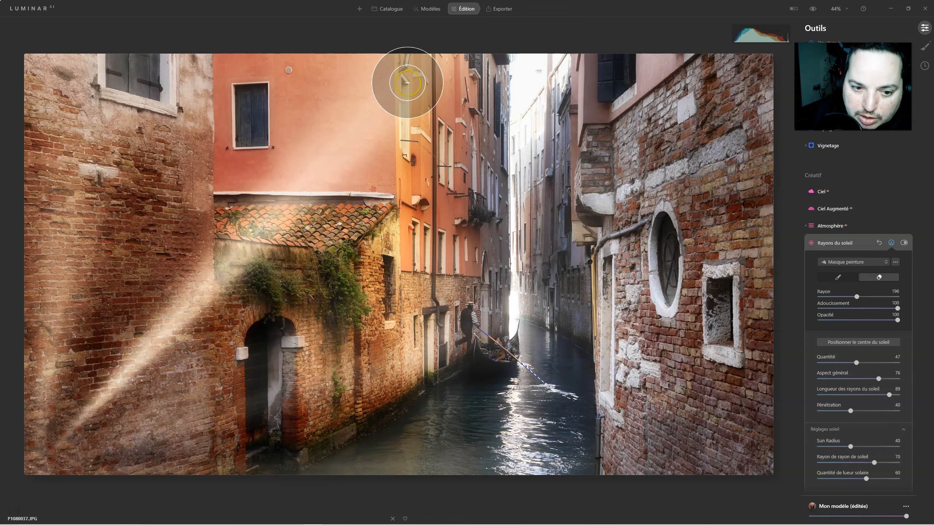
{"action": "mouse_move", "coordinate": [395, 87]}
{"action": "left_mouse_down"}
{"action": "mouse_move", "coordinate": [304, 168]}
{"action": "mouse_move", "coordinate": [398, 75]}
{"action": "mouse_move", "coordinate": [296, 145]}
{"action": "mouse_move", "coordinate": [378, 91]}
{"action": "mouse_move", "coordinate": [400, 88]}
{"action": "mouse_move", "coordinate": [317, 150]}
{"action": "mouse_move", "coordinate": [252, 229]}
{"action": "mouse_move", "coordinate": [174, 282]}
{"action": "mouse_move", "coordinate": [310, 165]}
{"action": "left_mouse_up"}
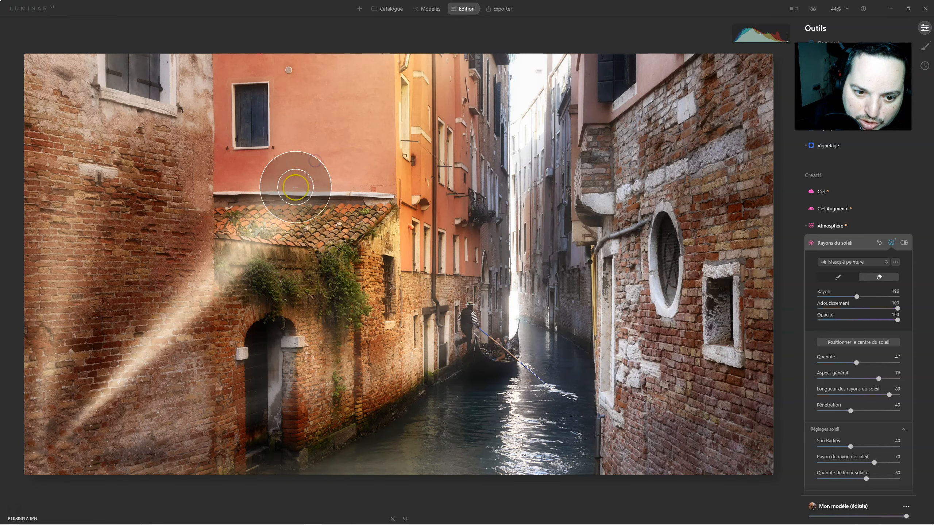
{"action": "mouse_move", "coordinate": [265, 228]}
{"action": "left_mouse_down"}
{"action": "mouse_move", "coordinate": [45, 421]}
{"action": "mouse_move", "coordinate": [161, 306]}
{"action": "mouse_move", "coordinate": [207, 280]}
{"action": "left_mouse_up"}
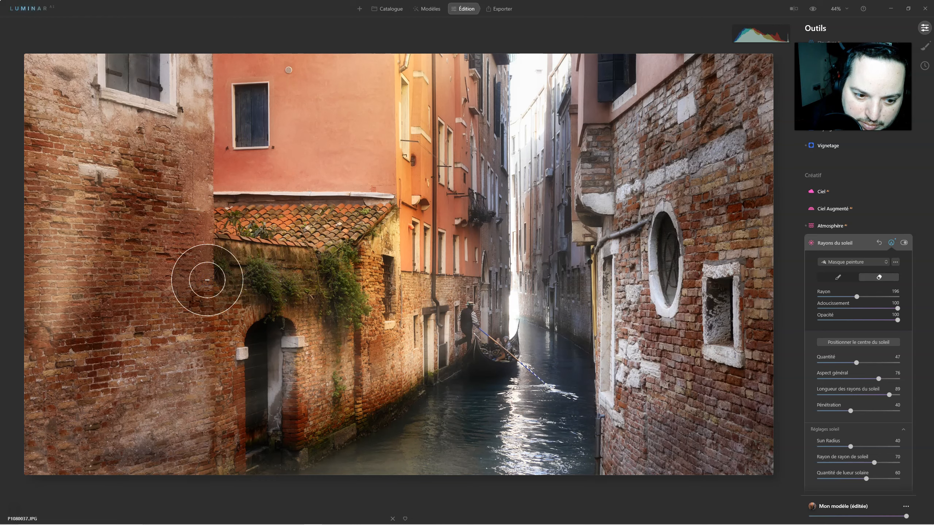
{"action": "mouse_move", "coordinate": [54, 146]}
{"action": "left_mouse_down"}
{"action": "mouse_move", "coordinate": [62, 187]}
{"action": "mouse_move", "coordinate": [47, 315]}
{"action": "mouse_move", "coordinate": [83, 113]}
{"action": "left_mouse_up"}
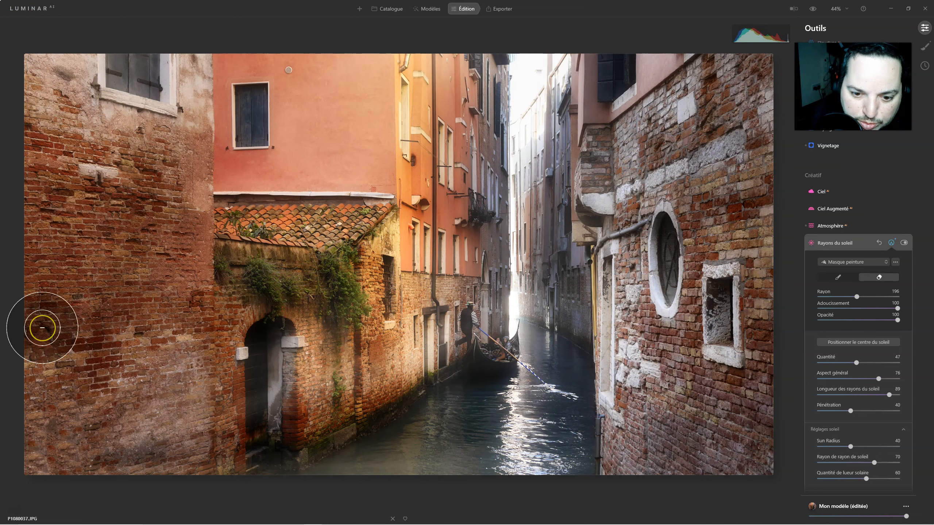
Step: Compare the photo with and without the masked sun rays
{"action": "left_click", "coordinate": [904, 244]}
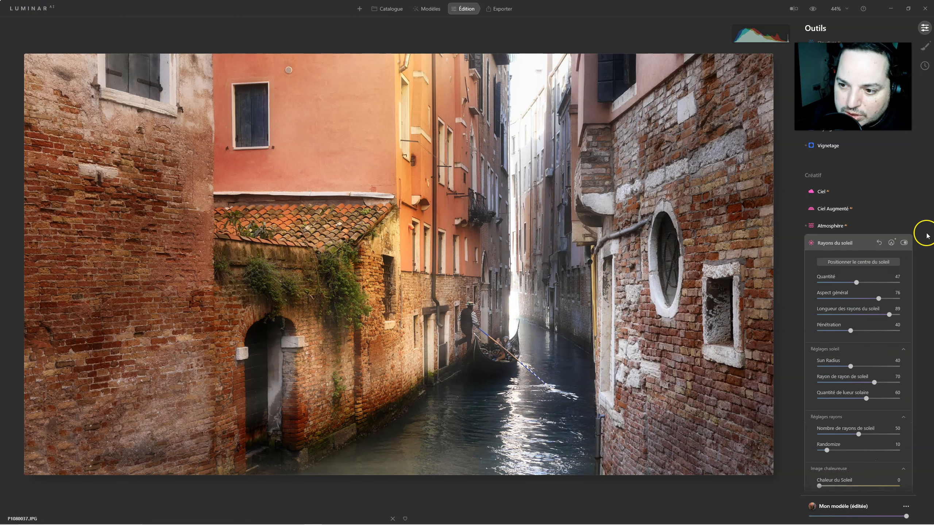
{"action": "left_click", "coordinate": [904, 244]}
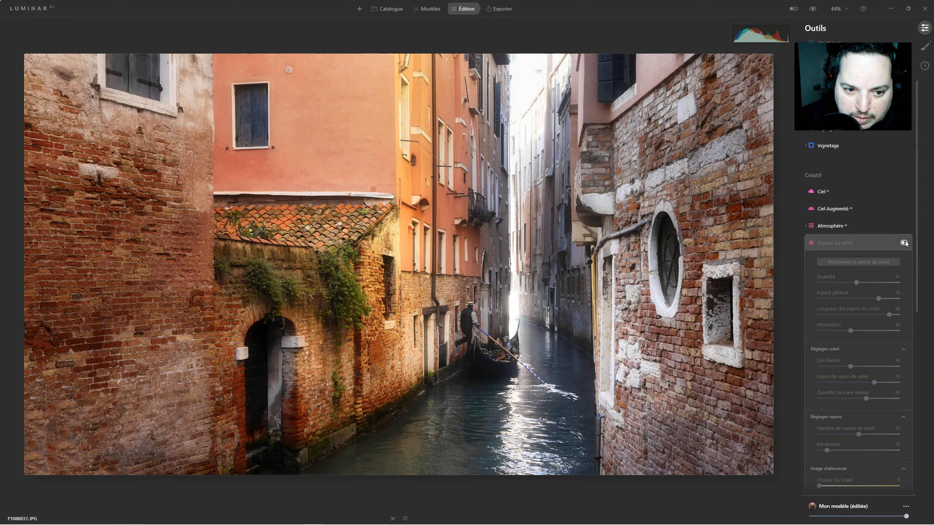
{"action": "left_click", "coordinate": [905, 243]}
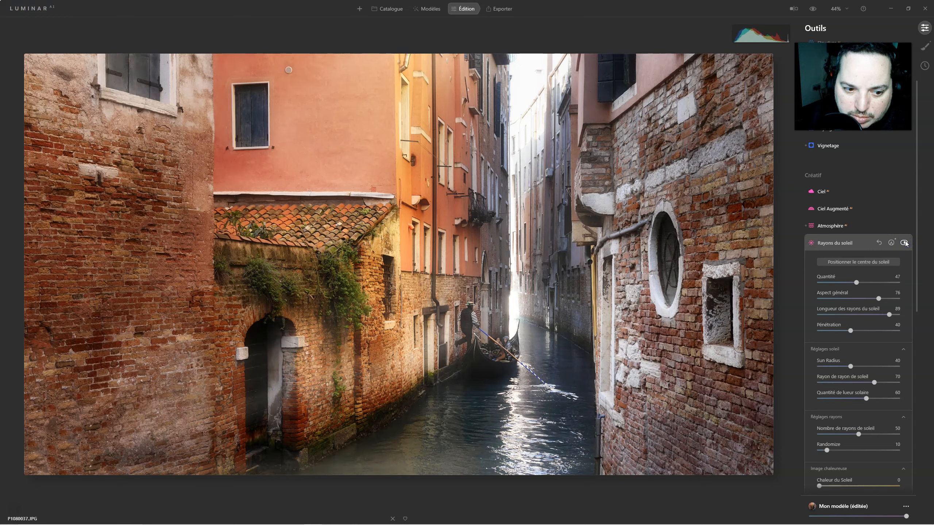
{"action": "left_click", "coordinate": [904, 243]}
{"action": "left_click", "coordinate": [905, 243]}
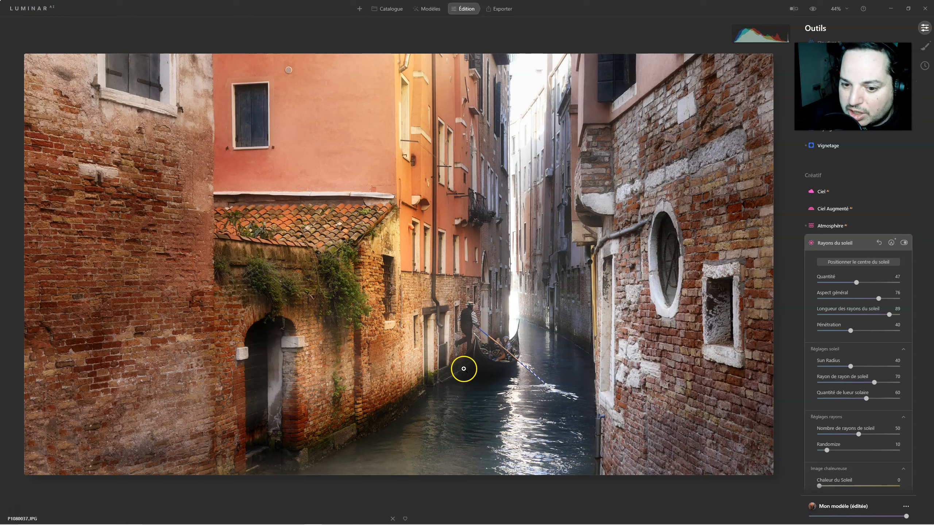
Step: Compare the edited photo with the original and close the Rayons du soleil settings
{"action": "left_click", "coordinate": [812, 9]}
{"action": "left_click", "coordinate": [812, 9]}
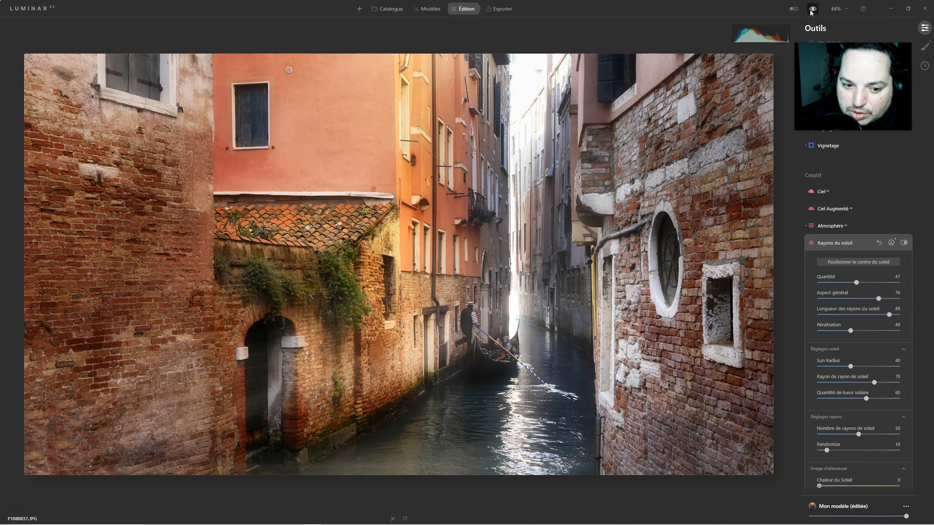
{"action": "left_click", "coordinate": [812, 10]}
{"action": "left_click", "coordinate": [812, 9]}
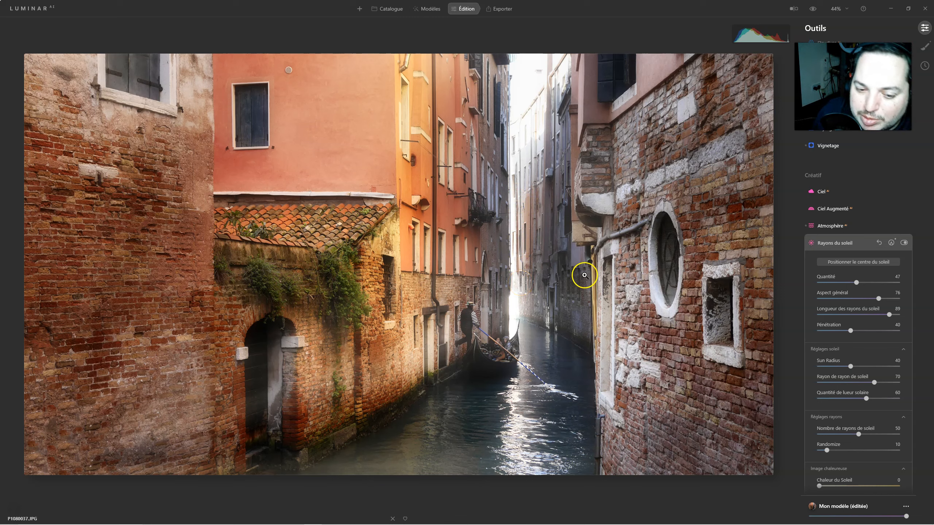
{"action": "left_click", "coordinate": [836, 243]}
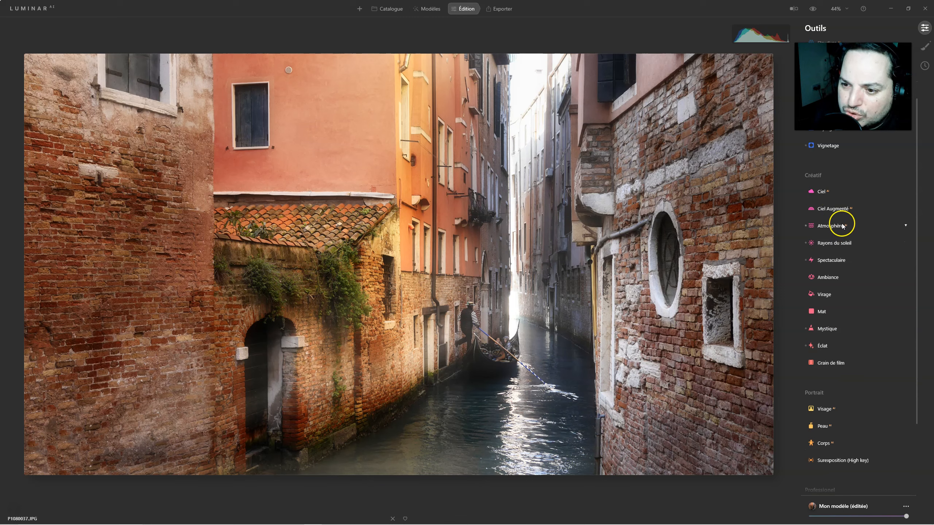
Step: Set the Brouillard Quantité in Atmosphère to 35 and compare the photo with and without the fog
{"action": "left_click", "coordinate": [833, 226]}
{"action": "left_click_drag", "start_coordinate": [839, 262], "coordinate": [850, 262]}
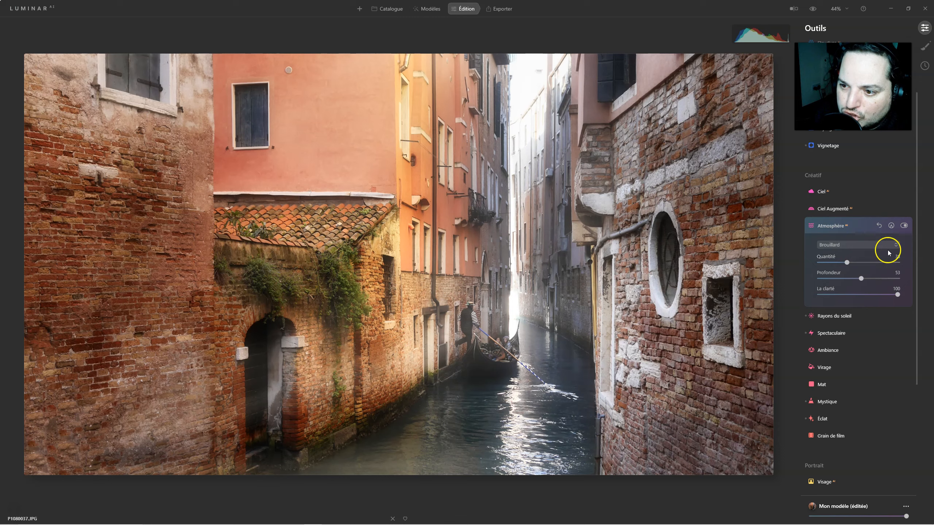
{"action": "left_click", "coordinate": [904, 226]}
{"action": "left_click", "coordinate": [904, 226]}
{"action": "left_click", "coordinate": [904, 225]}
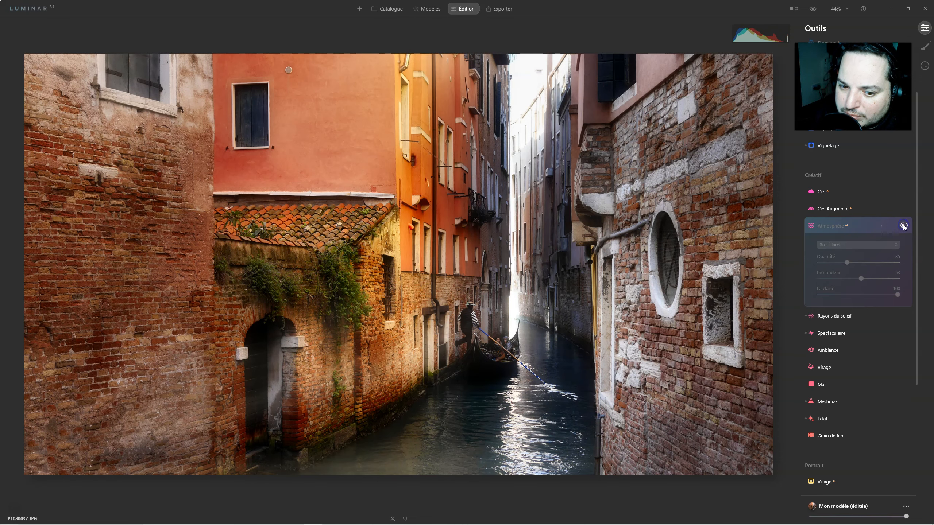
{"action": "left_click", "coordinate": [904, 226]}
{"action": "left_click", "coordinate": [903, 226]}
{"action": "left_click", "coordinate": [903, 226]}
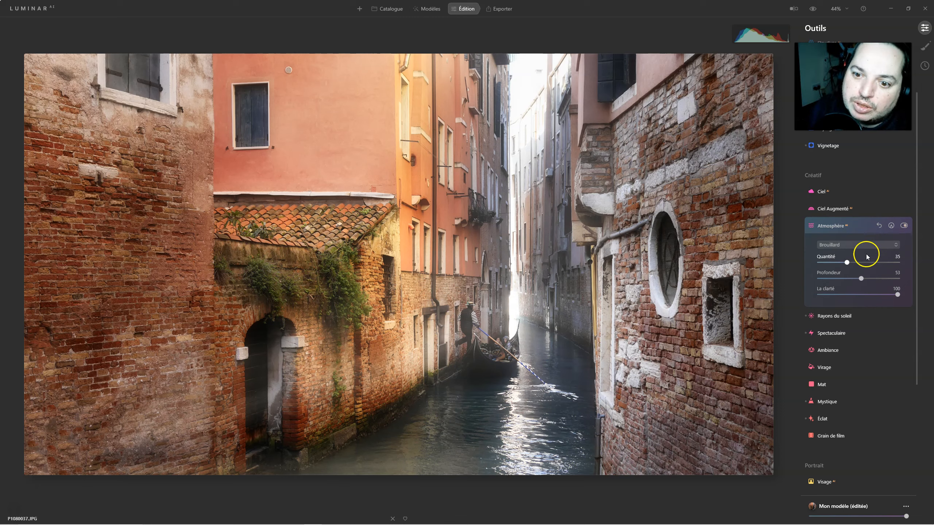
{"action": "left_click", "coordinate": [832, 224]}
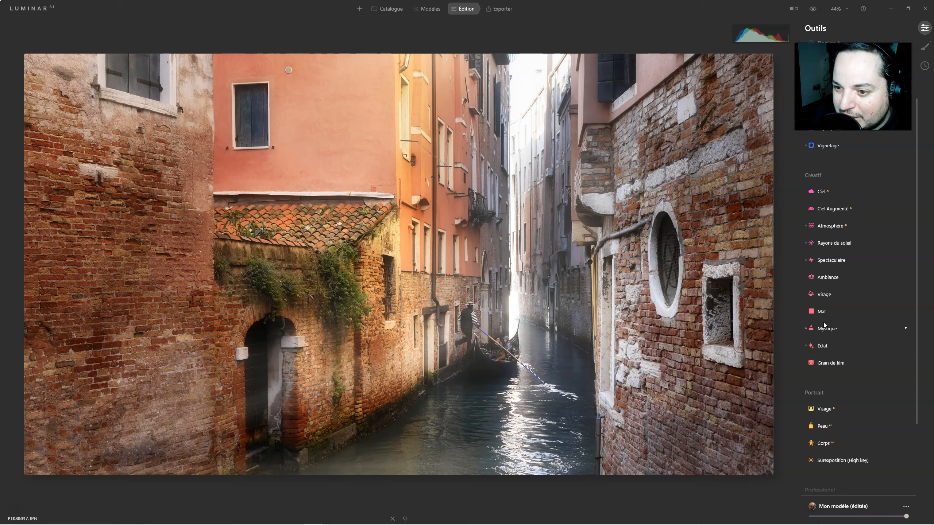
Step: Tone the highlights (Hautes lum.) in Virage with Saturation 31
{"action": "left_click", "coordinate": [823, 297]}
{"action": "left_click", "coordinate": [879, 333]}
{"action": "left_click_drag", "start_coordinate": [819, 352], "coordinate": [845, 351]}
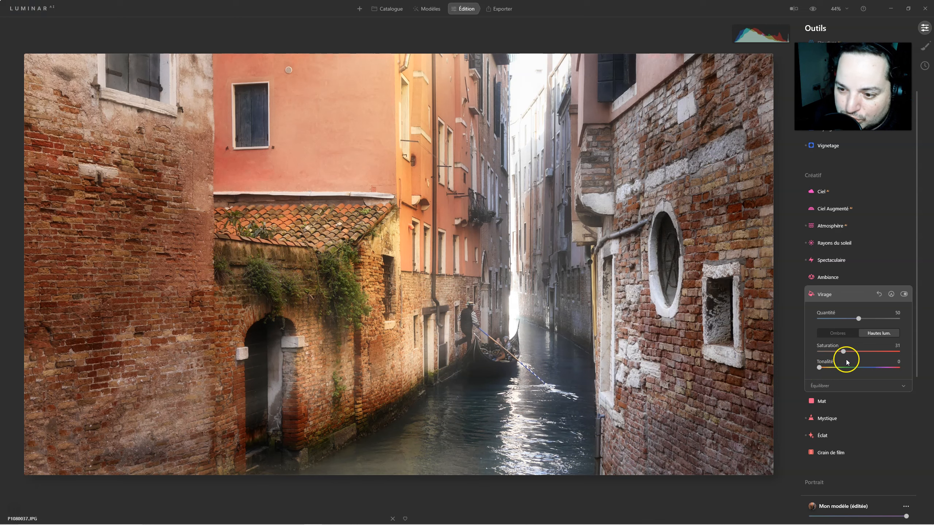
{"action": "left_click", "coordinate": [878, 336]}
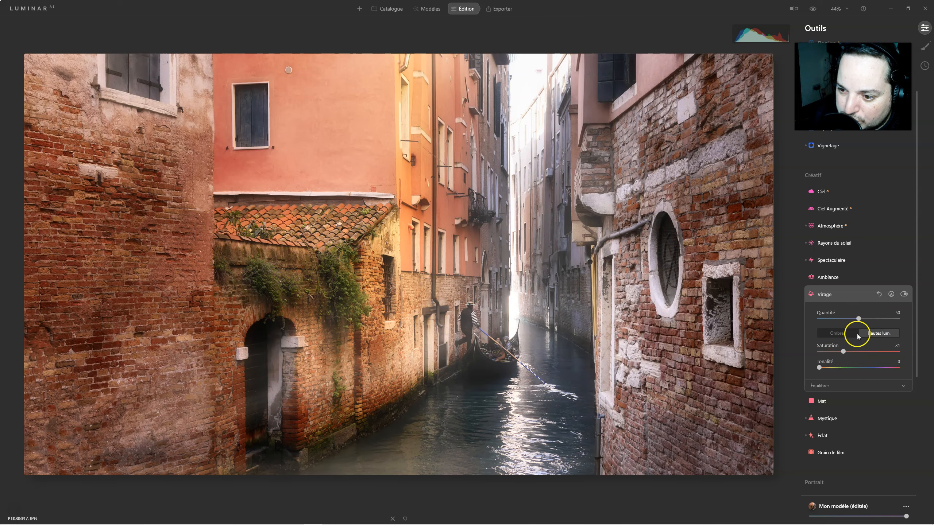
Step: Tone the shadows (Ombres) in Virage blue with Saturation 17 and Tonalité 228
{"action": "left_click", "coordinate": [841, 336]}
{"action": "left_click_drag", "start_coordinate": [819, 351], "coordinate": [853, 369]}
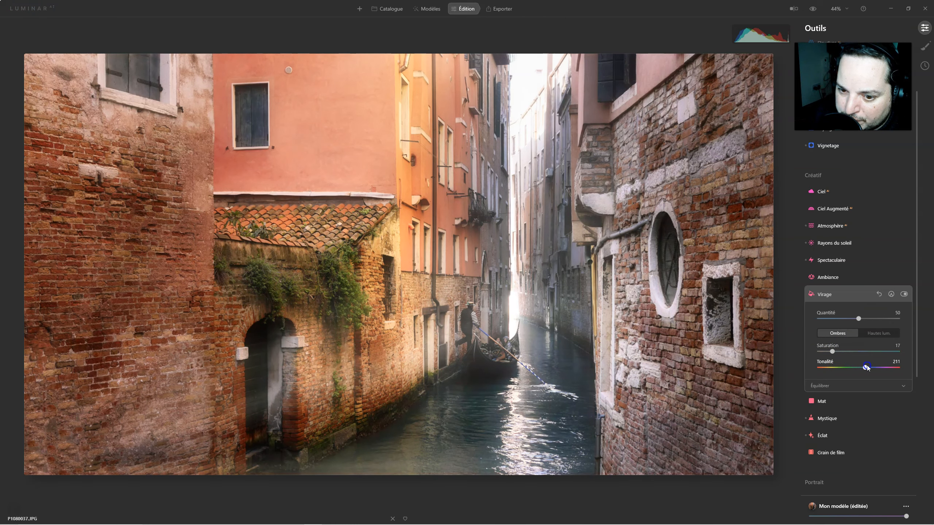
{"action": "mouse_move", "coordinate": [875, 366]}
{"action": "left_mouse_down"}
{"action": "mouse_move", "coordinate": [894, 367]}
{"action": "mouse_move", "coordinate": [865, 365]}
{"action": "mouse_move", "coordinate": [877, 364]}
{"action": "left_mouse_up"}
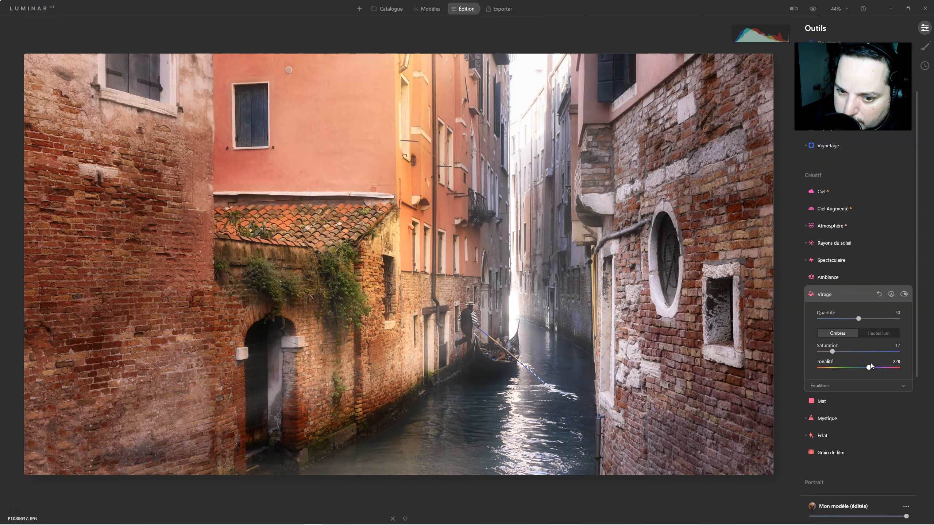
Step: Compare the photo with and without the Virage toning of shadows and highlights
{"action": "left_click", "coordinate": [904, 295]}
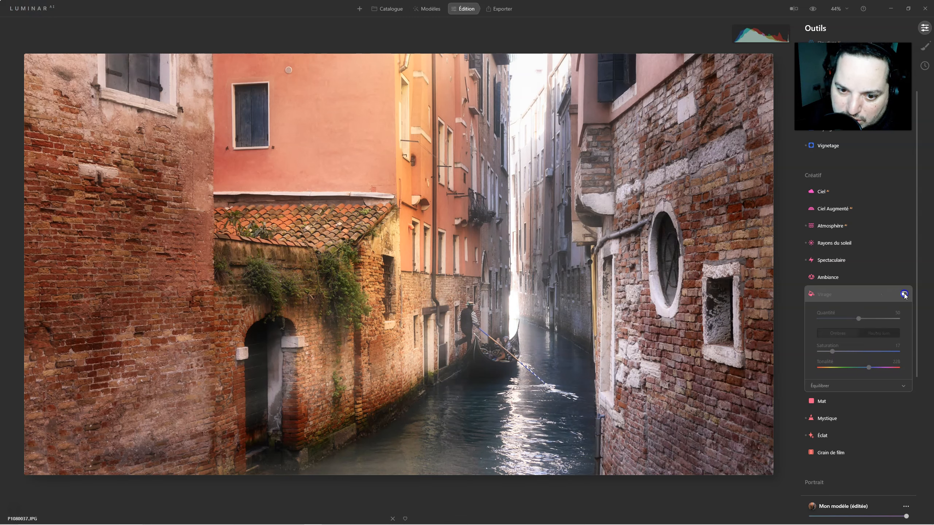
{"action": "left_click", "coordinate": [904, 294]}
{"action": "left_click", "coordinate": [905, 294]}
{"action": "left_click", "coordinate": [904, 295]}
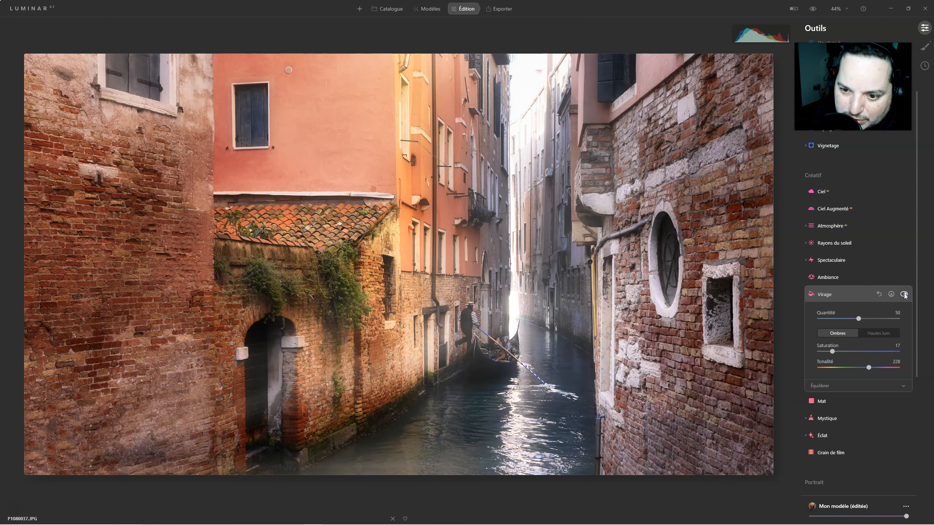
Step: Set the highlights' Tonalité in Virage to 20 and shift the Équilibrer balance towards Ombres
{"action": "left_click", "coordinate": [875, 334]}
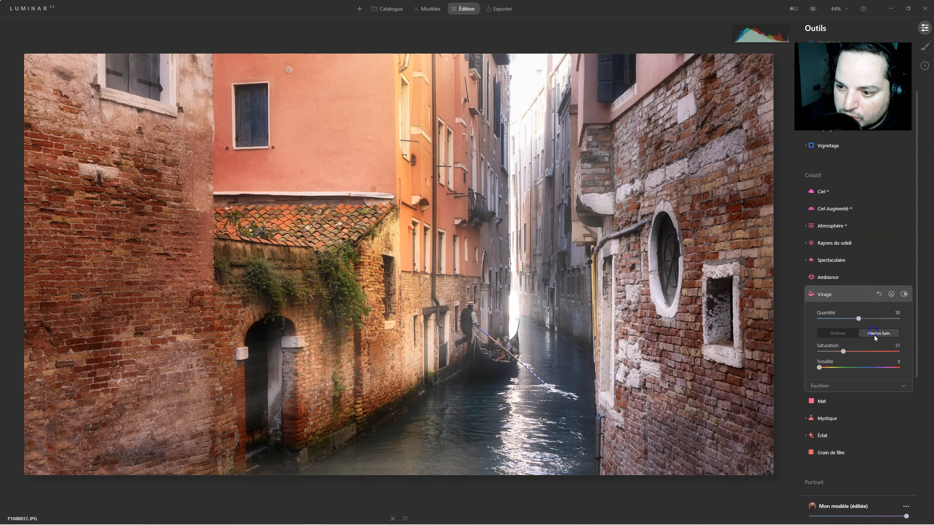
{"action": "mouse_move", "coordinate": [820, 368]}
{"action": "left_mouse_down"}
{"action": "mouse_move", "coordinate": [866, 359]}
{"action": "mouse_move", "coordinate": [824, 368]}
{"action": "left_mouse_up"}
{"action": "left_click", "coordinate": [824, 386]}
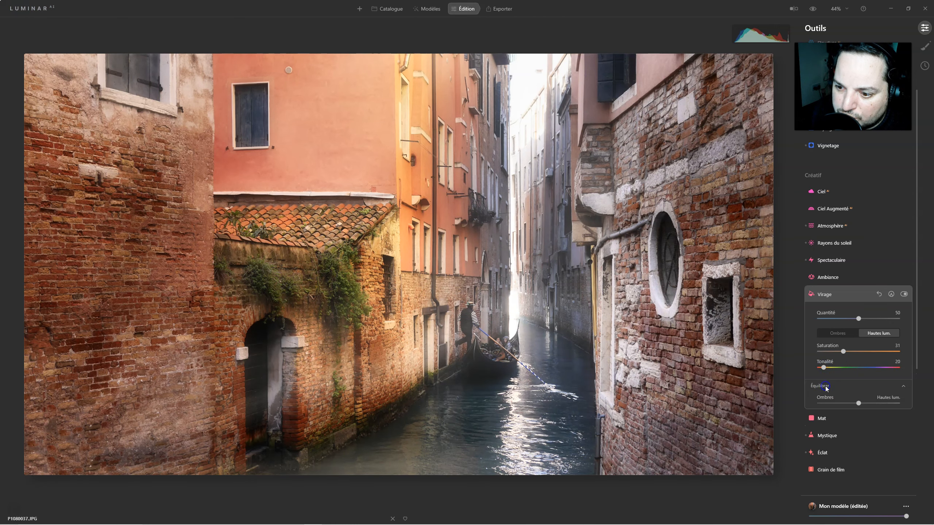
{"action": "mouse_move", "coordinate": [859, 404]}
{"action": "left_mouse_down"}
{"action": "mouse_move", "coordinate": [839, 403]}
{"action": "mouse_move", "coordinate": [898, 404]}
{"action": "mouse_move", "coordinate": [832, 410]}
{"action": "mouse_move", "coordinate": [900, 406]}
{"action": "mouse_move", "coordinate": [849, 411]}
{"action": "left_mouse_up"}
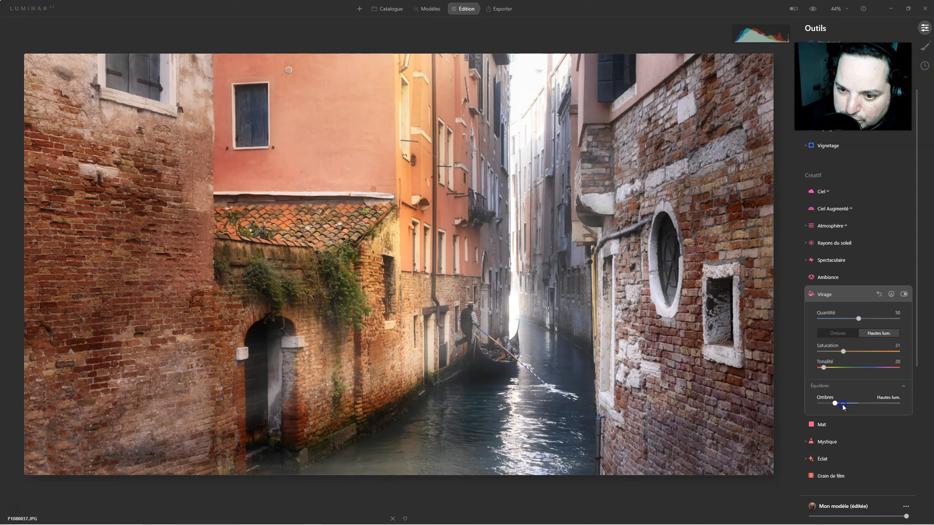
Step: Review the shadow and highlight toning values and compare the photo with and without the rebalanced Virage
{"action": "left_click", "coordinate": [843, 333]}
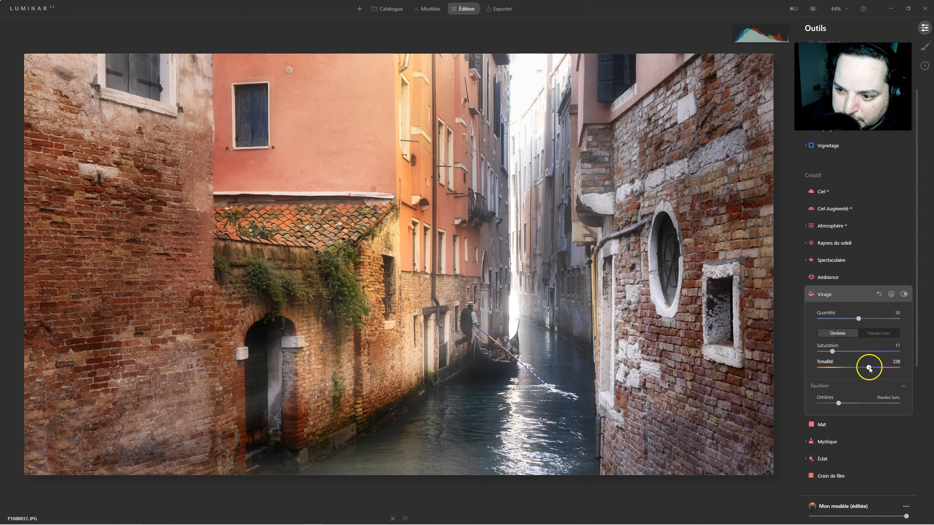
{"action": "left_click", "coordinate": [872, 334]}
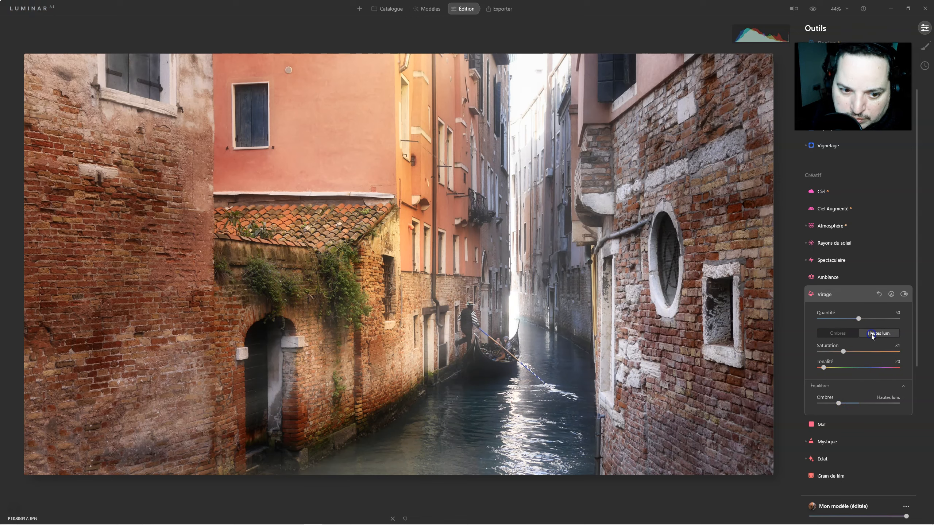
{"action": "left_click", "coordinate": [904, 295]}
{"action": "left_click", "coordinate": [904, 295]}
{"action": "left_click", "coordinate": [904, 295]}
{"action": "left_click", "coordinate": [904, 295]}
Step: Raise the Virage Quantité to 85 and compare the photo with and without the stronger toning
{"action": "left_click", "coordinate": [860, 319]}
{"action": "left_click_drag", "start_coordinate": [861, 320], "coordinate": [862, 319]}
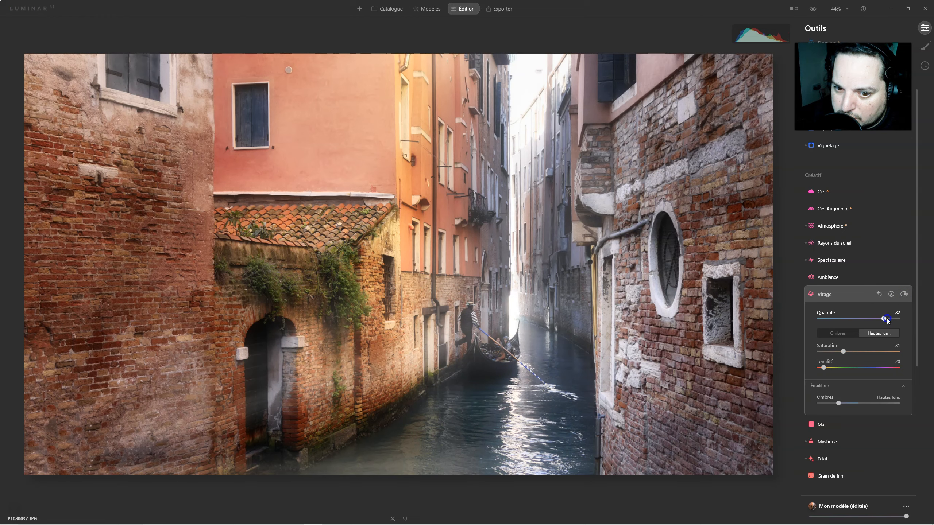
{"action": "left_click", "coordinate": [904, 294]}
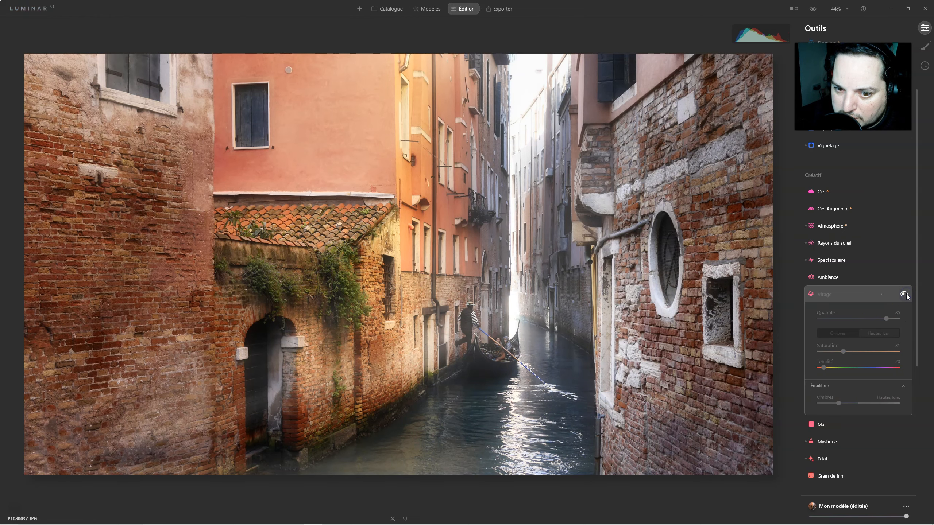
{"action": "left_click", "coordinate": [905, 295]}
{"action": "left_click", "coordinate": [905, 295]}
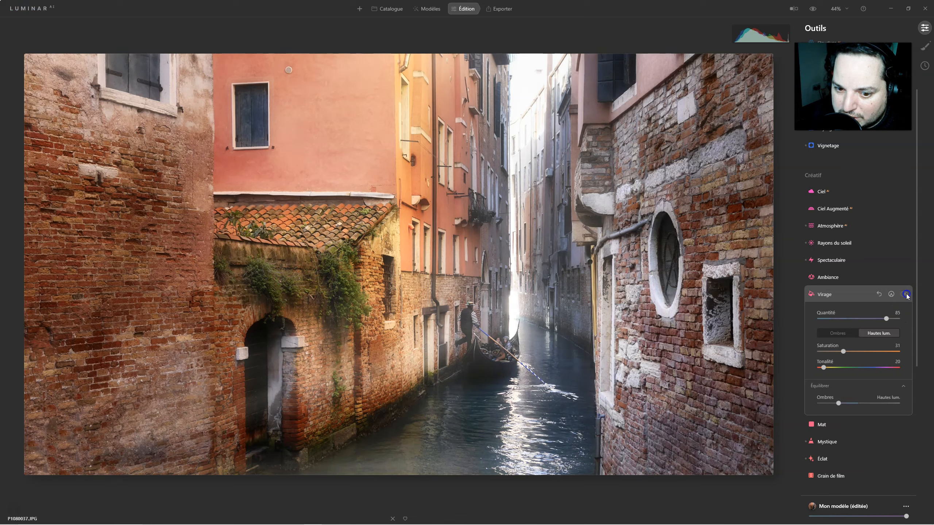
{"action": "left_click", "coordinate": [905, 295]}
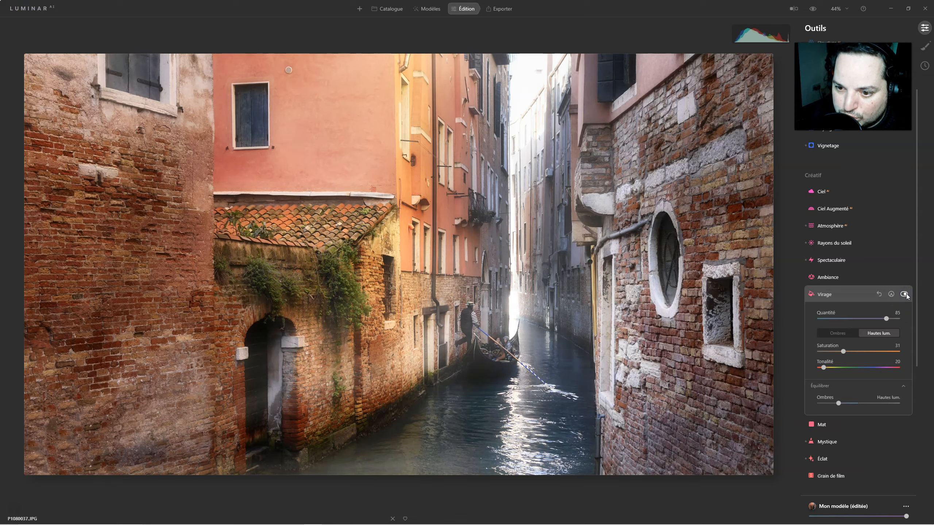
{"action": "left_click", "coordinate": [905, 295]}
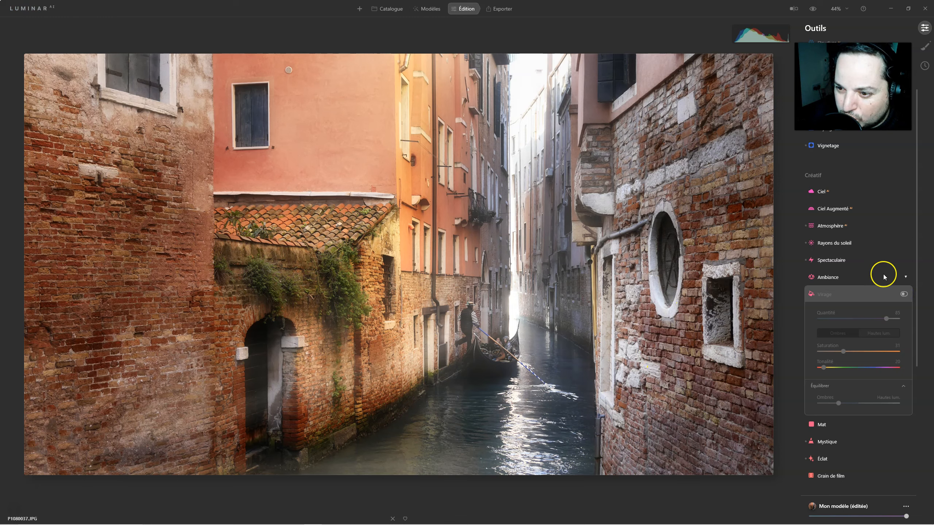
{"action": "left_click", "coordinate": [904, 295]}
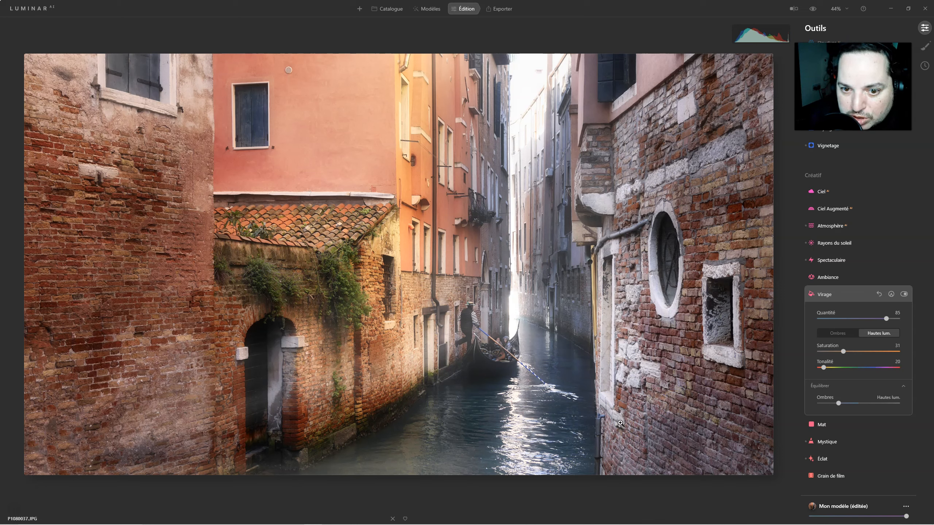
{"action": "left_click", "coordinate": [631, 344]}
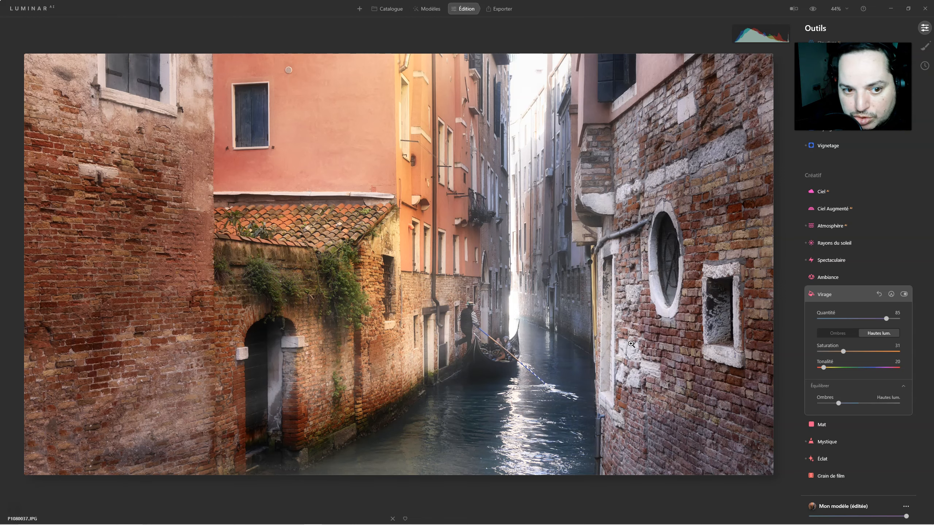
Step: Compare the edited canal photo with the original several times
{"action": "left_click", "coordinate": [814, 8]}
{"action": "left_click", "coordinate": [813, 8]}
{"action": "left_click", "coordinate": [813, 9]}
{"action": "left_click", "coordinate": [814, 9]}
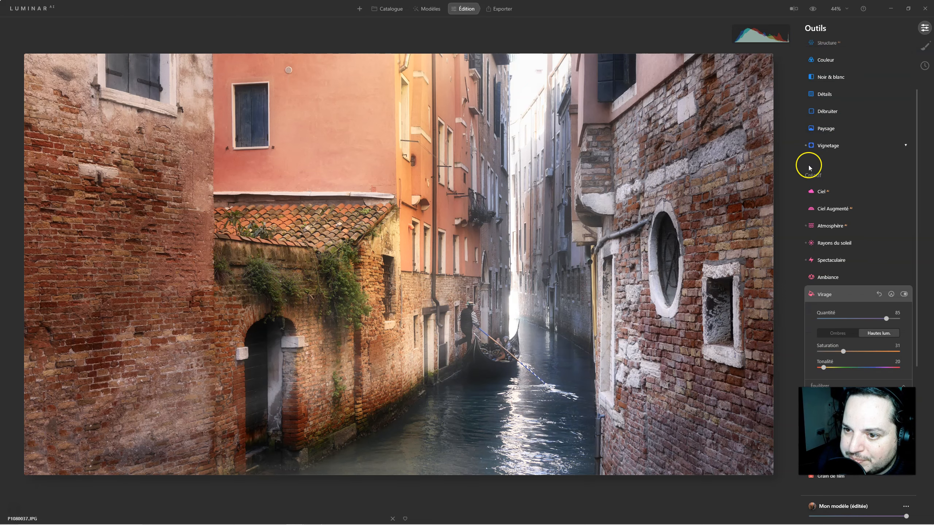
Step: Erase the light stone patch from the brick wall below the shuttered window using Effacer
{"action": "scroll", "coordinate": [824, 78], "scroll_direction": "up", "scroll_amount": 2}
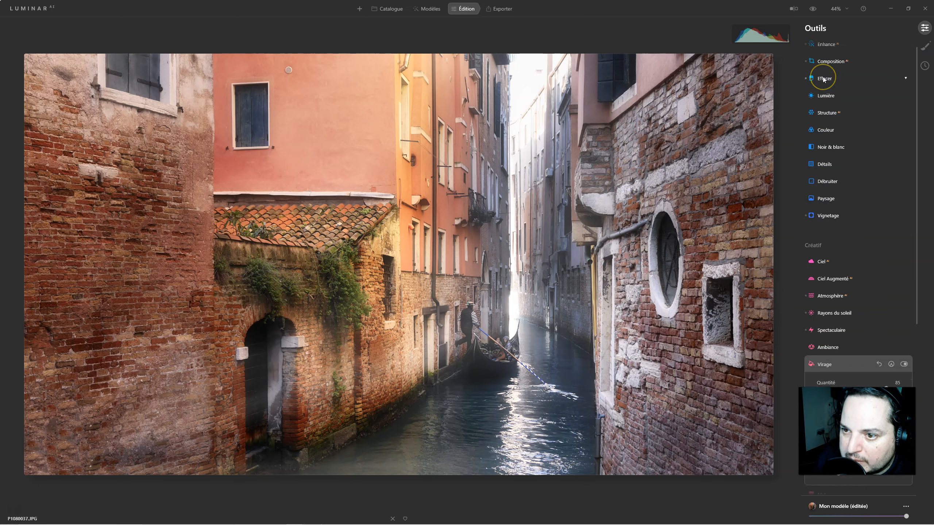
{"action": "left_click", "coordinate": [824, 79]}
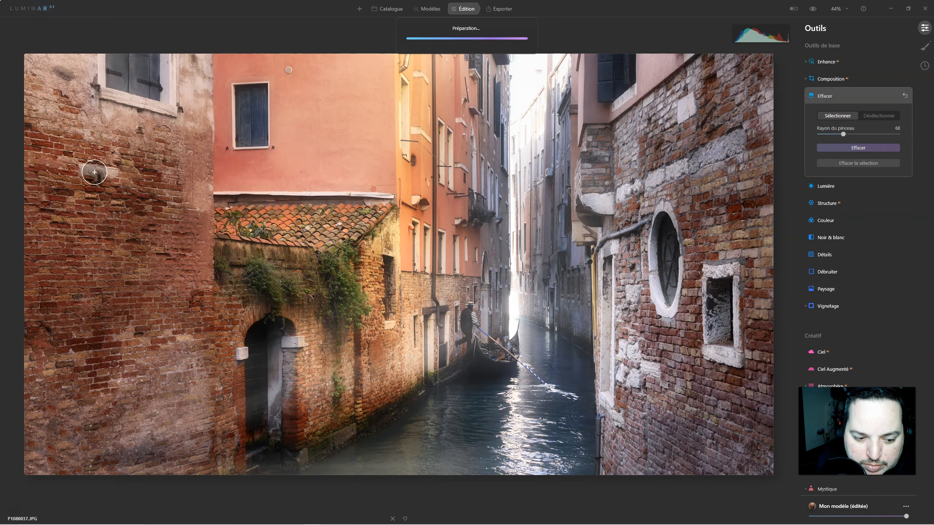
{"action": "left_click_drag", "start_coordinate": [82, 172], "coordinate": [115, 175]}
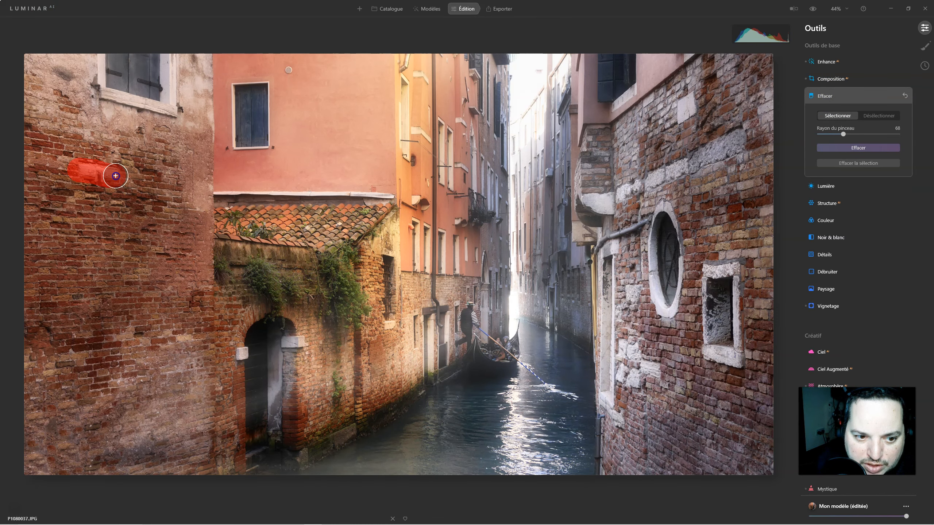
{"action": "left_click", "coordinate": [859, 147]}
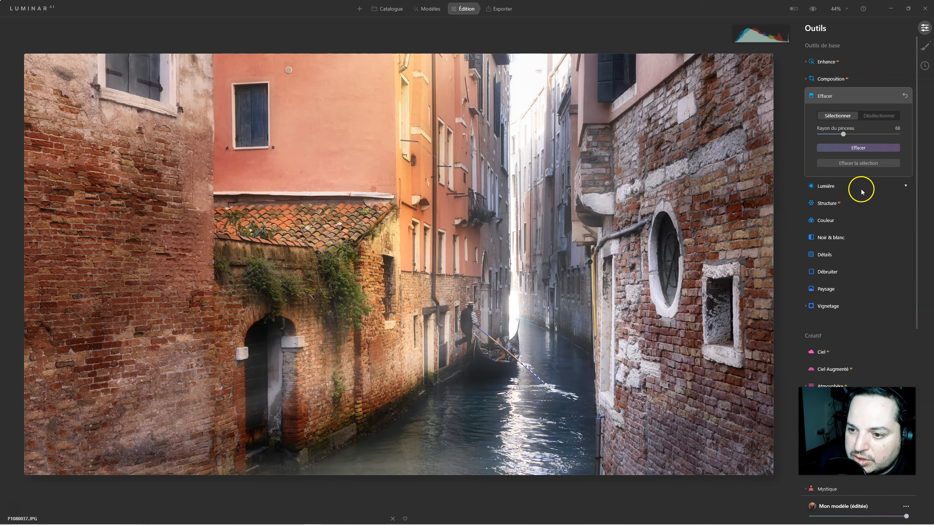
Step: Set the Vert Tonalité to -43 in the Couleur HSL settings and compare the photo with and without the change
{"action": "left_click", "coordinate": [826, 220]}
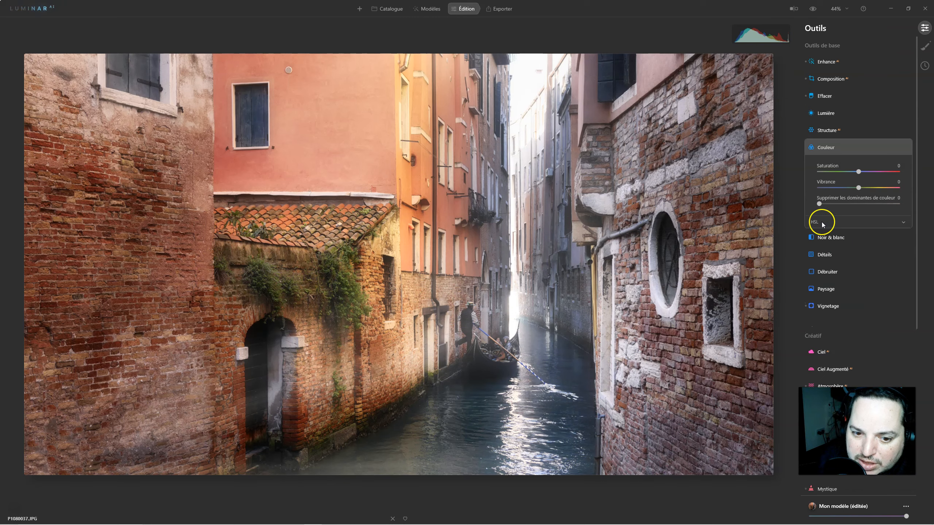
{"action": "left_click", "coordinate": [843, 226]}
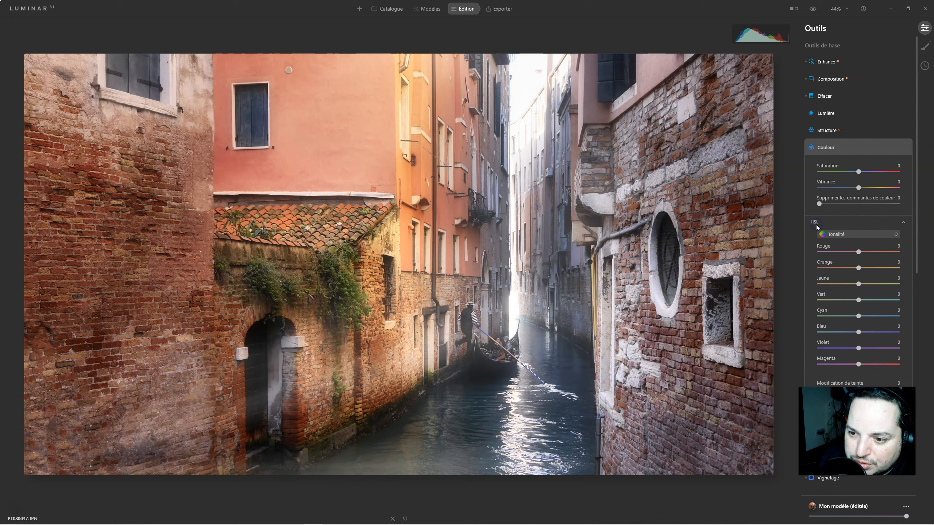
{"action": "left_click", "coordinate": [866, 234]}
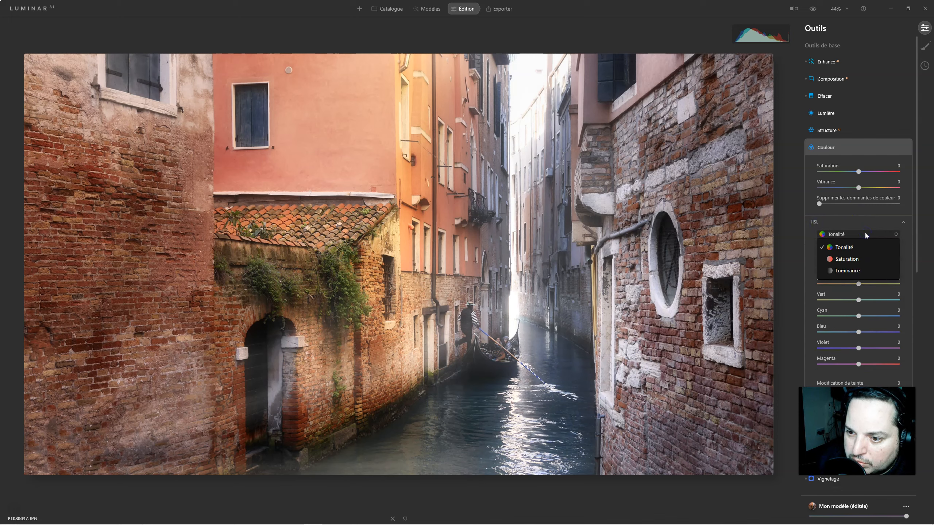
{"action": "left_click", "coordinate": [866, 233]}
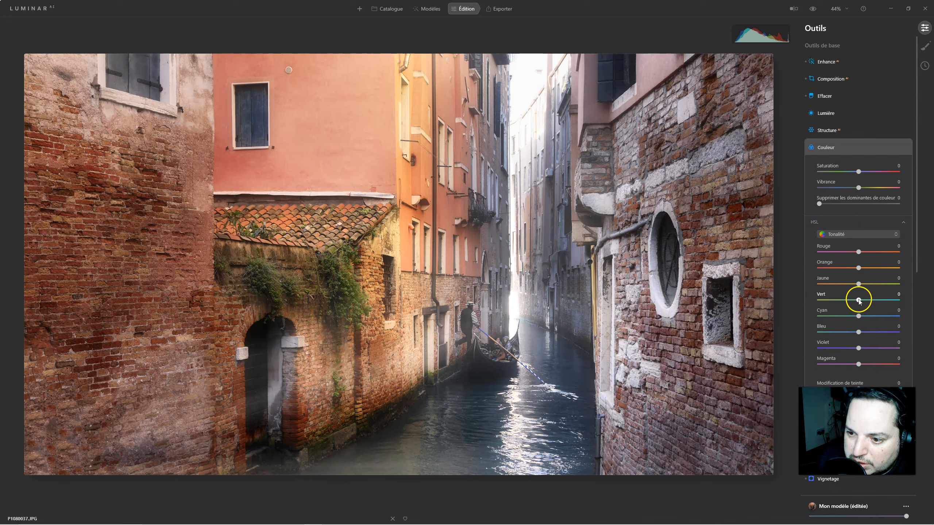
{"action": "mouse_move", "coordinate": [859, 300]}
{"action": "left_mouse_down"}
{"action": "mouse_move", "coordinate": [822, 301]}
{"action": "mouse_move", "coordinate": [855, 301]}
{"action": "mouse_move", "coordinate": [843, 301]}
{"action": "left_mouse_up"}
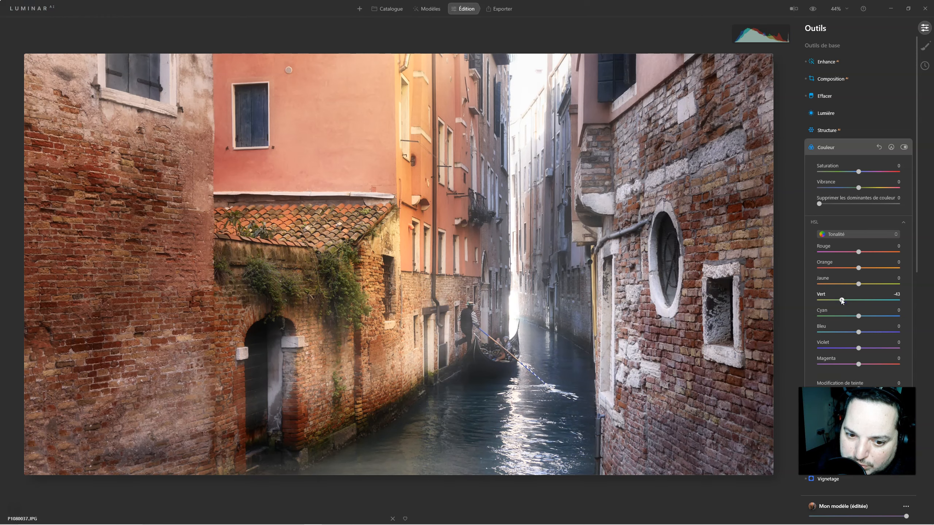
{"action": "left_click", "coordinate": [905, 147]}
{"action": "left_click", "coordinate": [905, 148]}
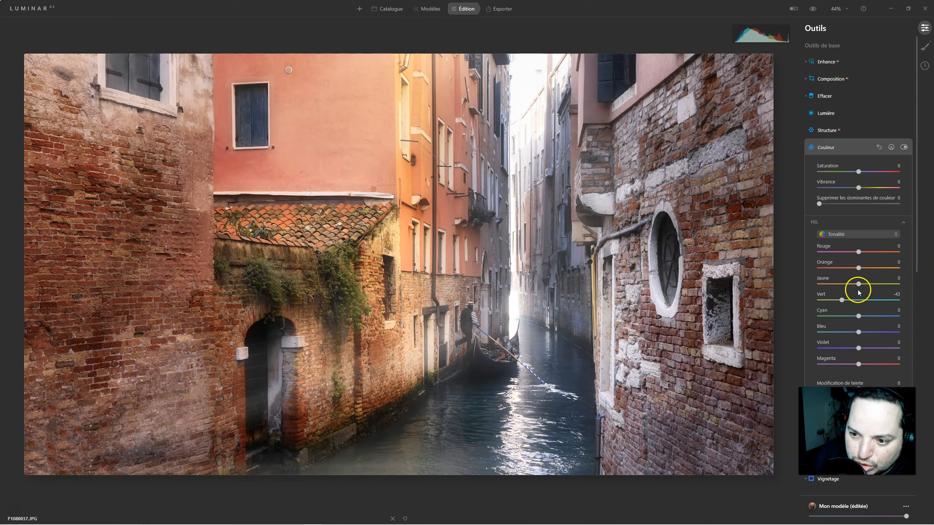
Step: Set the HSL Saturation of Orange to -20 and Jaune to -18, and compare the photo with and without Couleur
{"action": "left_click", "coordinate": [857, 238]}
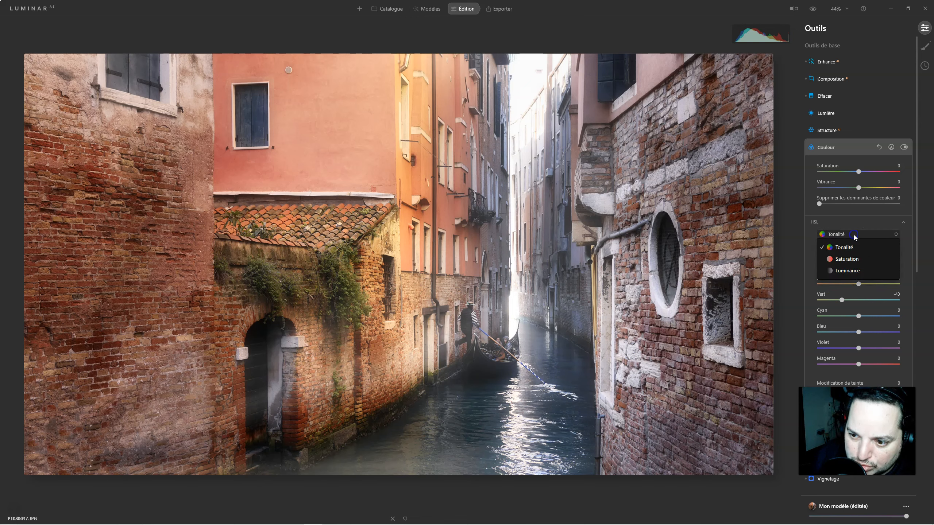
{"action": "left_click", "coordinate": [848, 254]}
{"action": "left_click", "coordinate": [858, 268]}
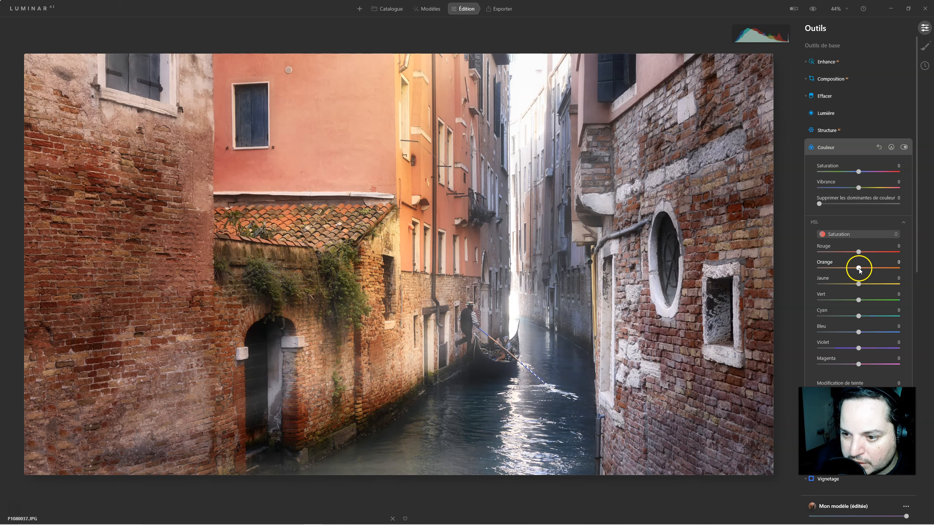
{"action": "mouse_move", "coordinate": [858, 268]}
{"action": "left_mouse_down"}
{"action": "mouse_move", "coordinate": [849, 269]}
{"action": "mouse_move", "coordinate": [853, 286]}
{"action": "left_mouse_up"}
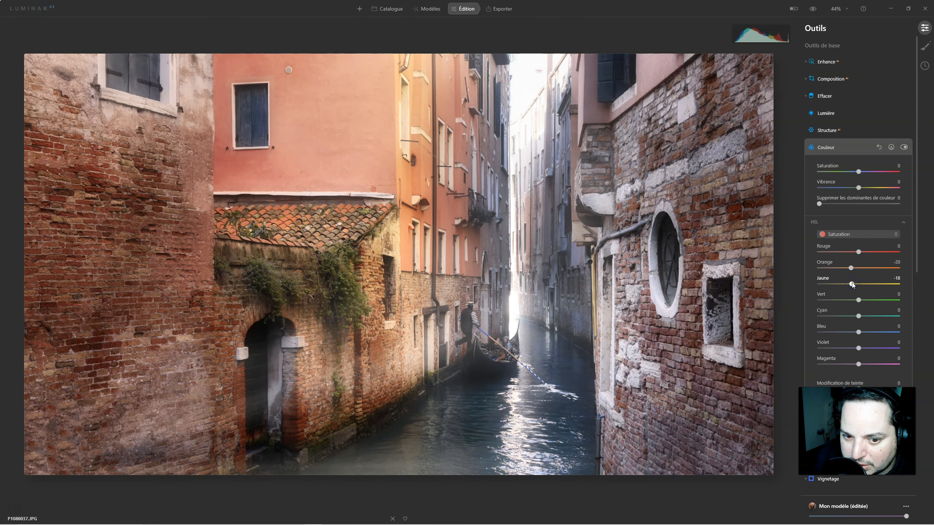
{"action": "left_click", "coordinate": [903, 146]}
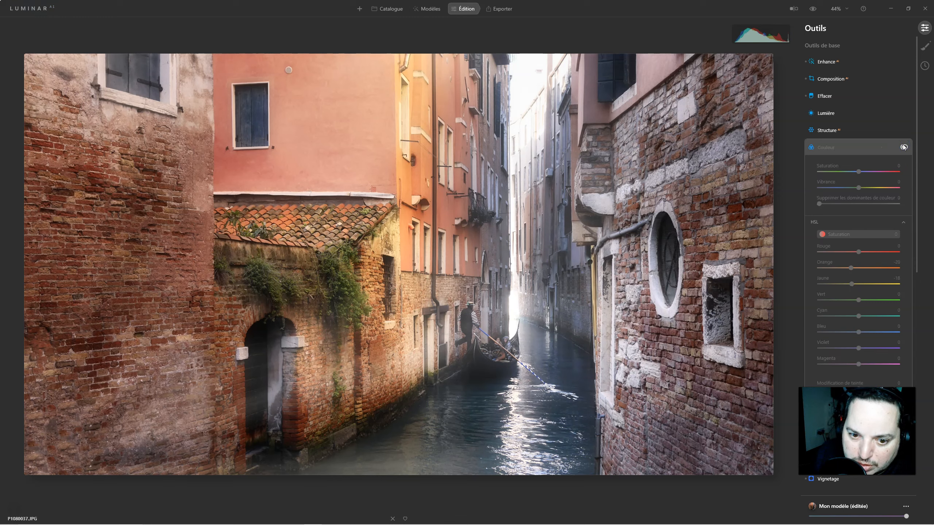
{"action": "left_click", "coordinate": [904, 146]}
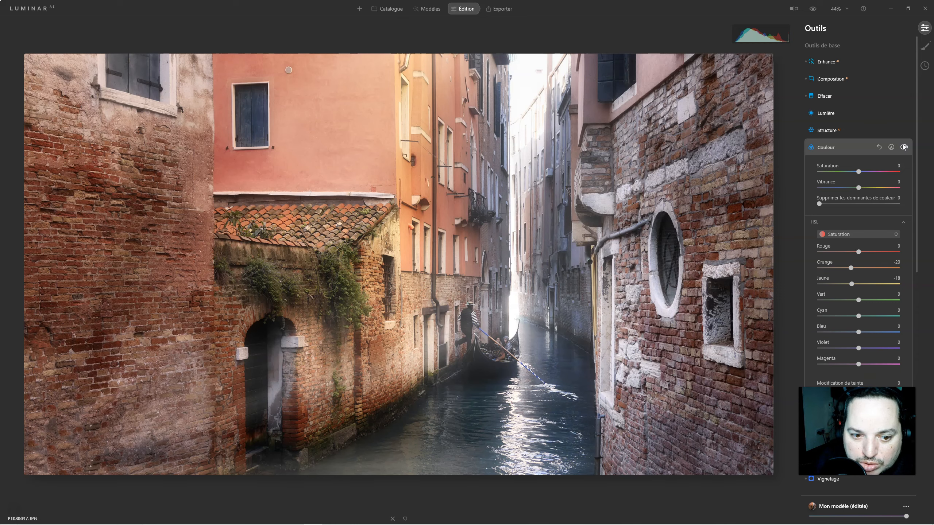
Step: Set the HSL Saturation of Rouge to -21 and the overall Vibrance to 24, and compare the photo with and without Couleur
{"action": "left_click", "coordinate": [859, 252]}
{"action": "left_click_drag", "start_coordinate": [859, 252], "coordinate": [851, 252]}
{"action": "left_click", "coordinate": [849, 268]}
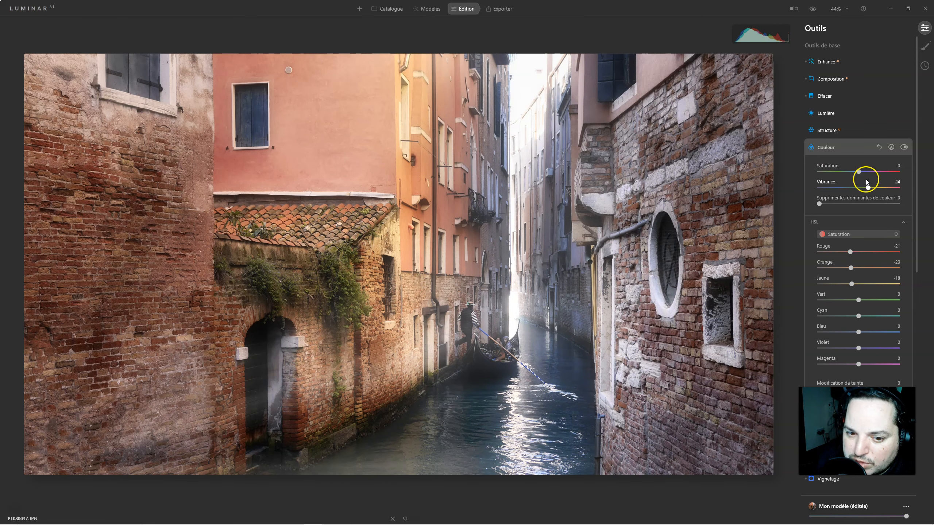
{"action": "left_click", "coordinate": [904, 147]}
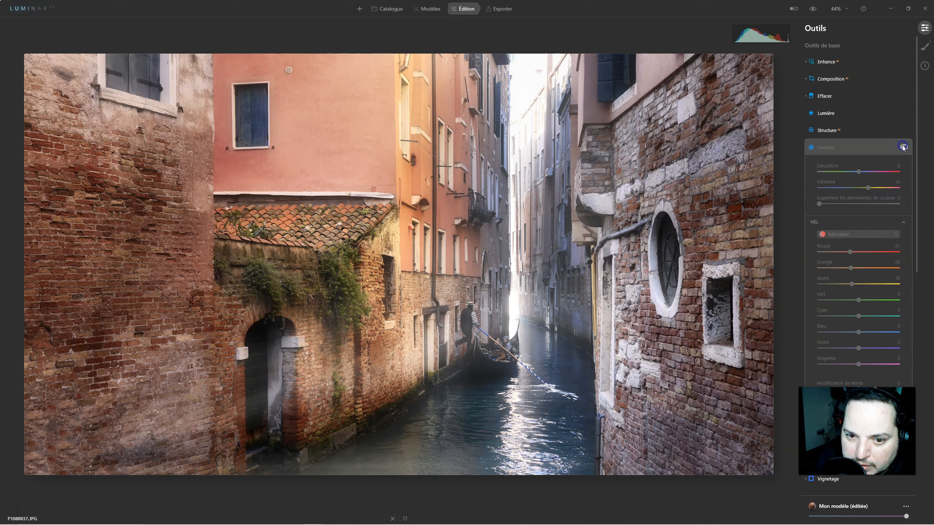
{"action": "left_click", "coordinate": [903, 147]}
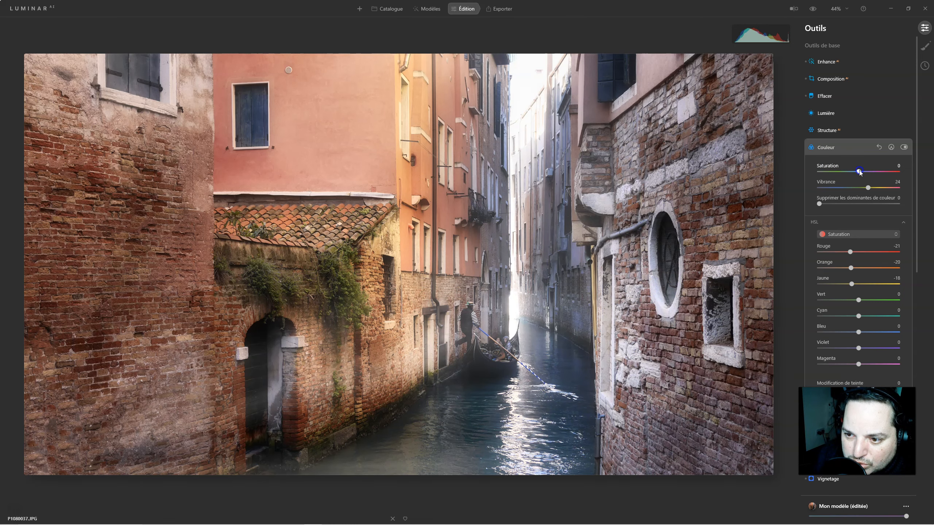
Step: Set the overall Saturation in Couleur to 5, compare the photo with and without the colour adjustments, and close Couleur
{"action": "left_click_drag", "start_coordinate": [860, 172], "coordinate": [862, 173]}
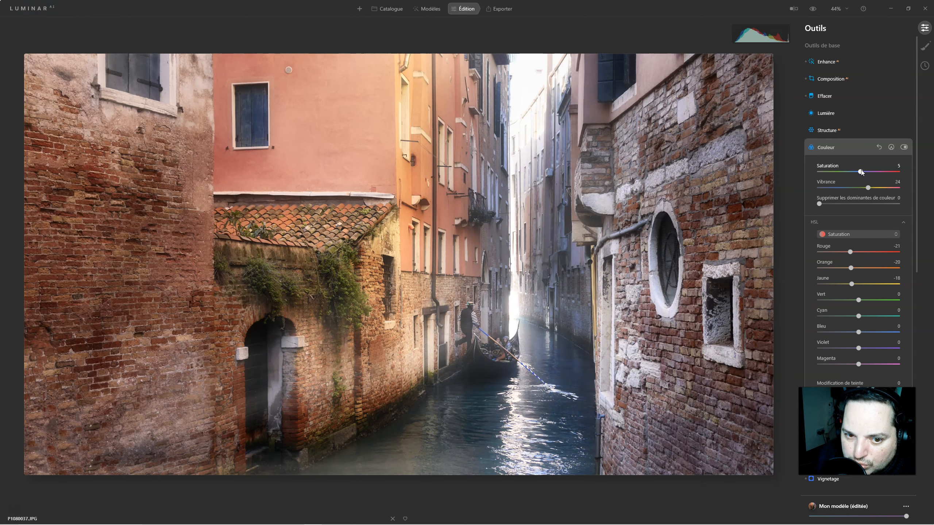
{"action": "left_click", "coordinate": [904, 147]}
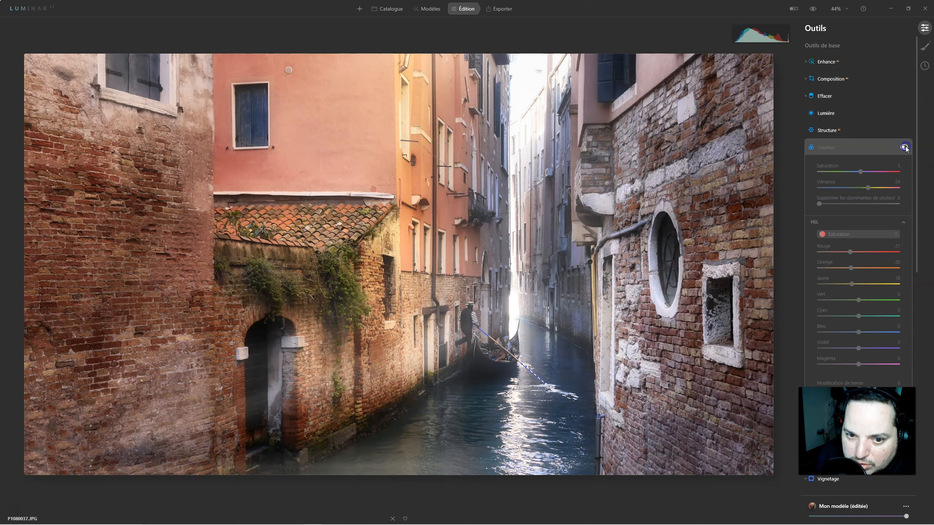
{"action": "left_click", "coordinate": [905, 147]}
{"action": "left_click", "coordinate": [904, 147]}
{"action": "left_click", "coordinate": [904, 147]}
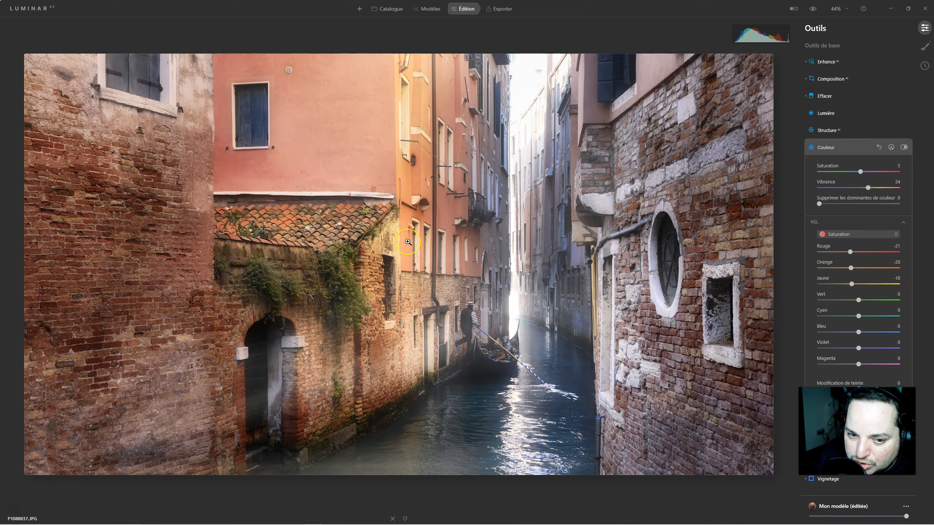
{"action": "left_click", "coordinate": [832, 147]}
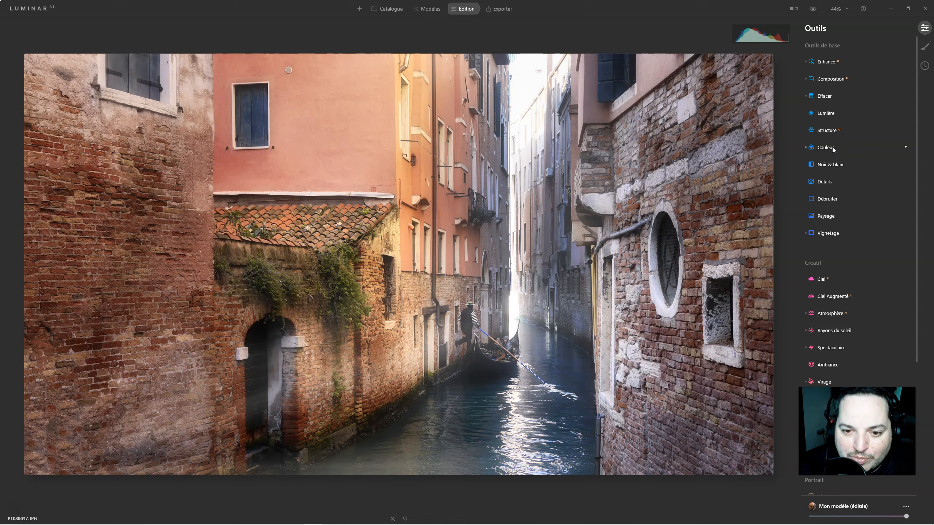
Step: Compare the original and edited photo by sweeping the before/after divider across the image and by viewing the full original
{"action": "left_click", "coordinate": [794, 9]}
{"action": "left_click_drag", "start_coordinate": [397, 252], "coordinate": [848, 263]}
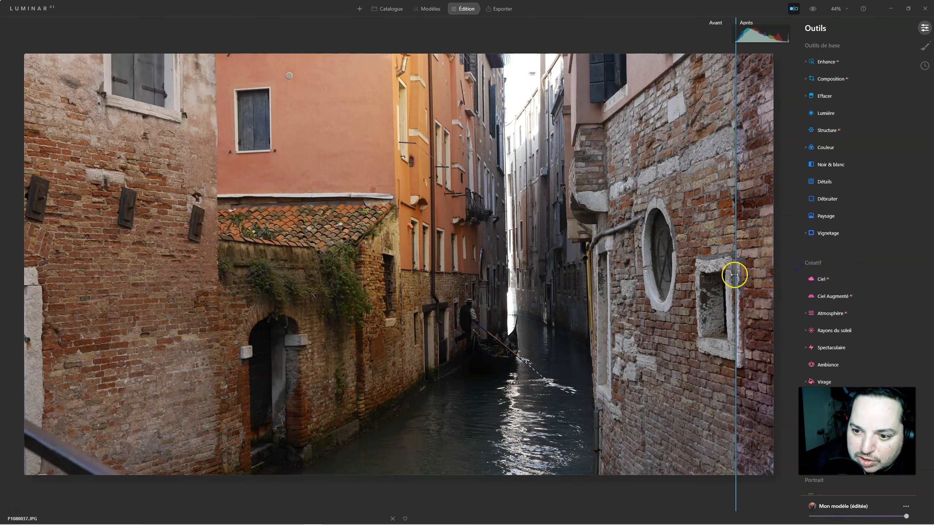
{"action": "left_click_drag", "start_coordinate": [734, 274], "coordinate": [87, 265]}
{"action": "left_click_drag", "start_coordinate": [10, 281], "coordinate": [611, 227]}
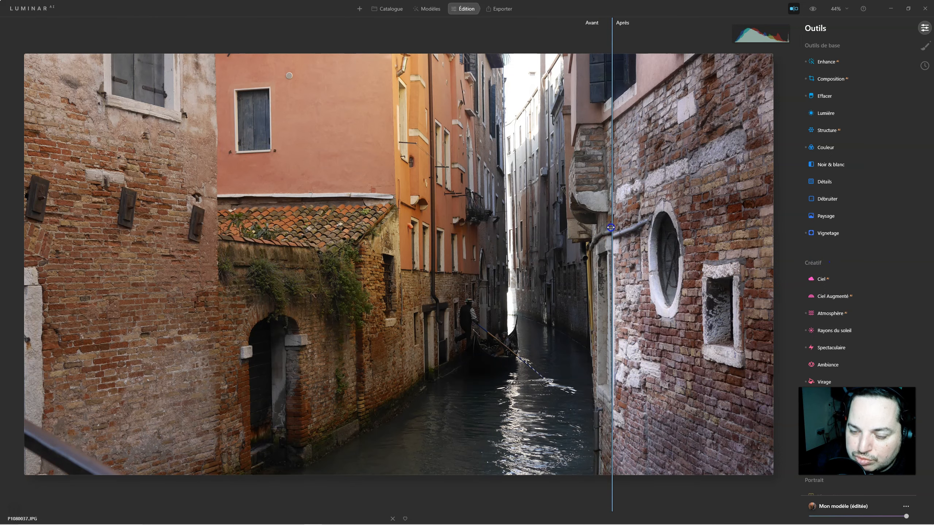
{"action": "left_click", "coordinate": [793, 8]}
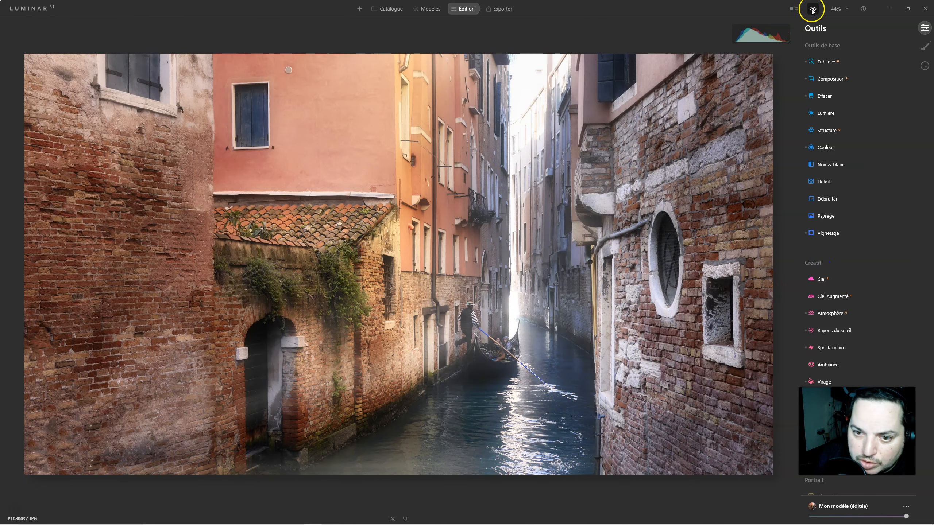
{"action": "left_click", "coordinate": [813, 10]}
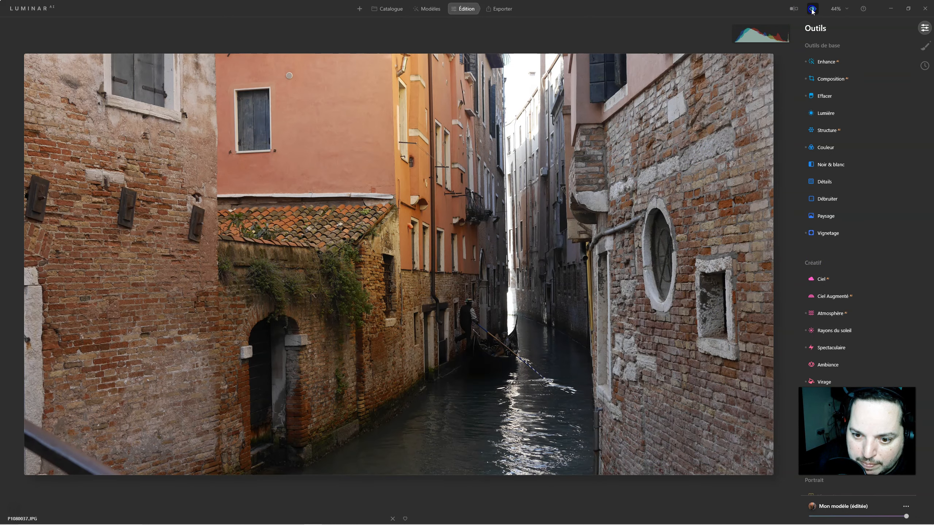
{"action": "left_click", "coordinate": [812, 10]}
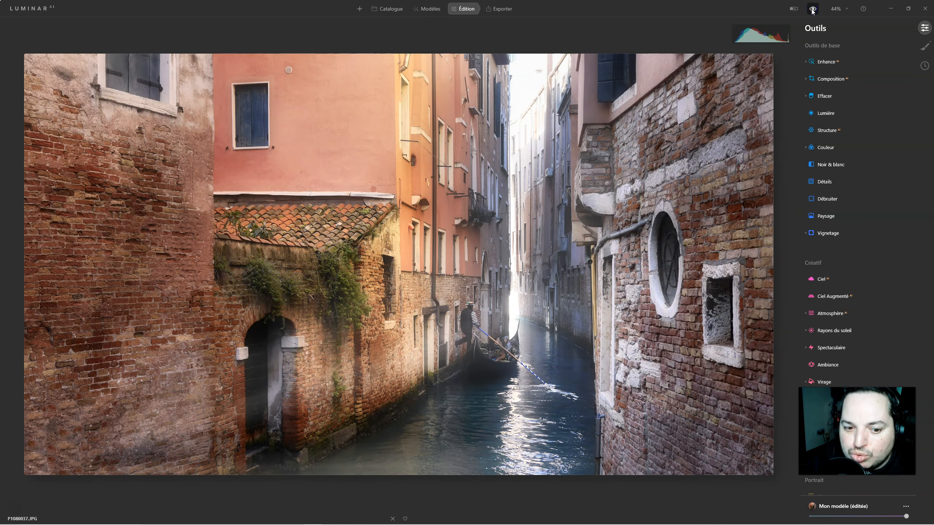
{"action": "left_click", "coordinate": [776, 4]}
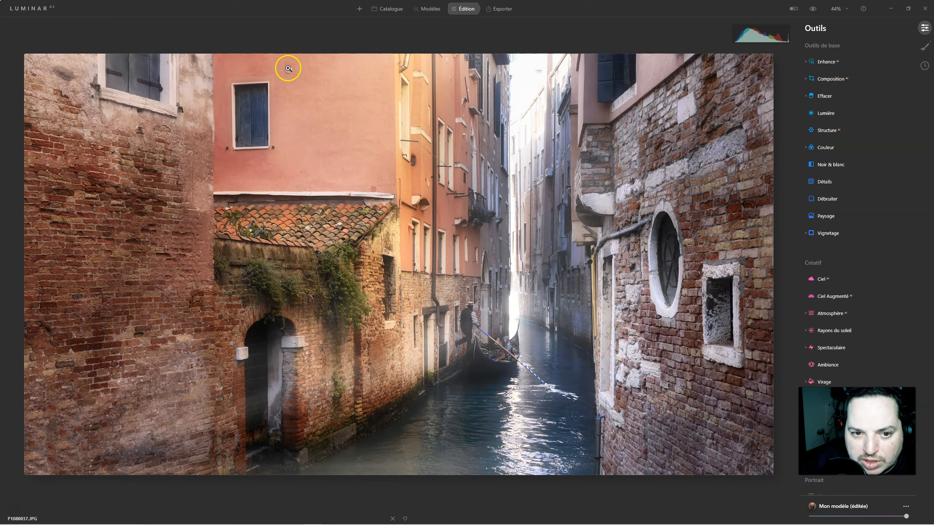
Step: Erase the small round fixture from the pink facade with Effacer and compare the edited photo with the original
{"action": "left_click", "coordinate": [825, 95]}
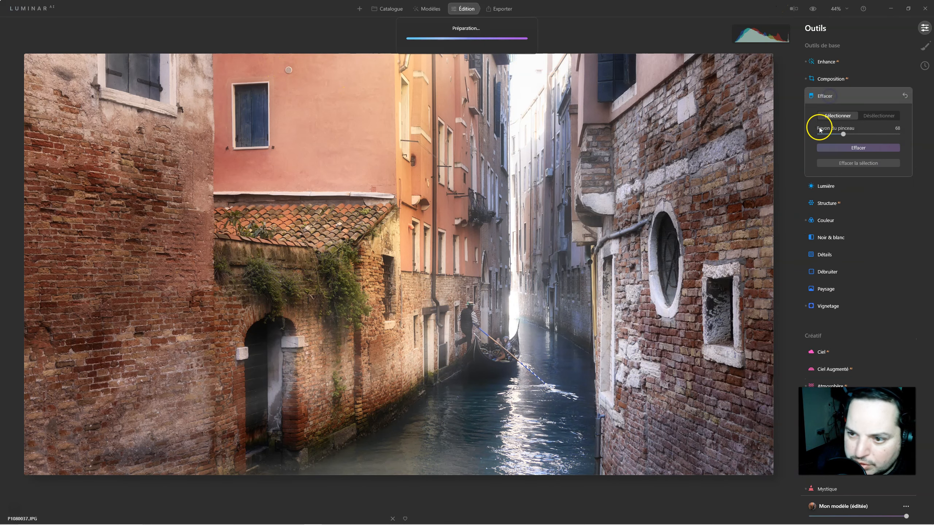
{"action": "left_click", "coordinate": [288, 71]}
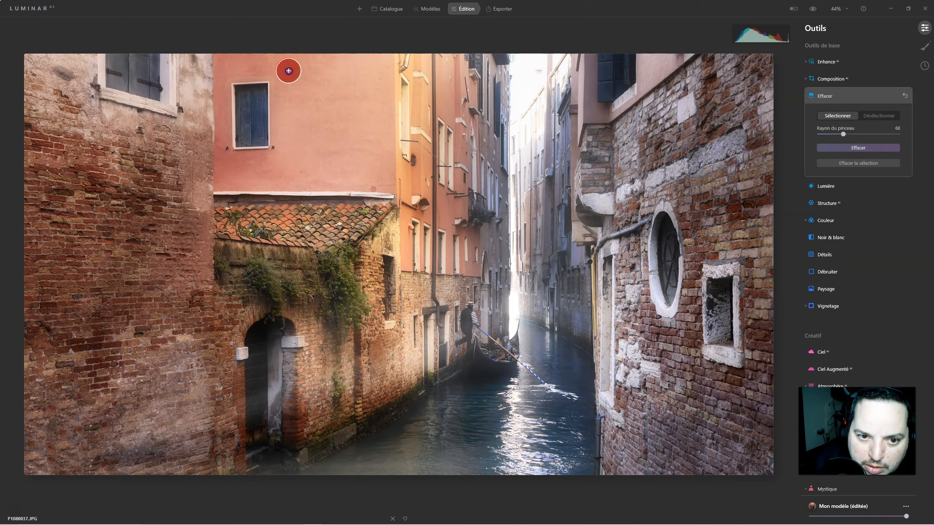
{"action": "left_click", "coordinate": [858, 147]}
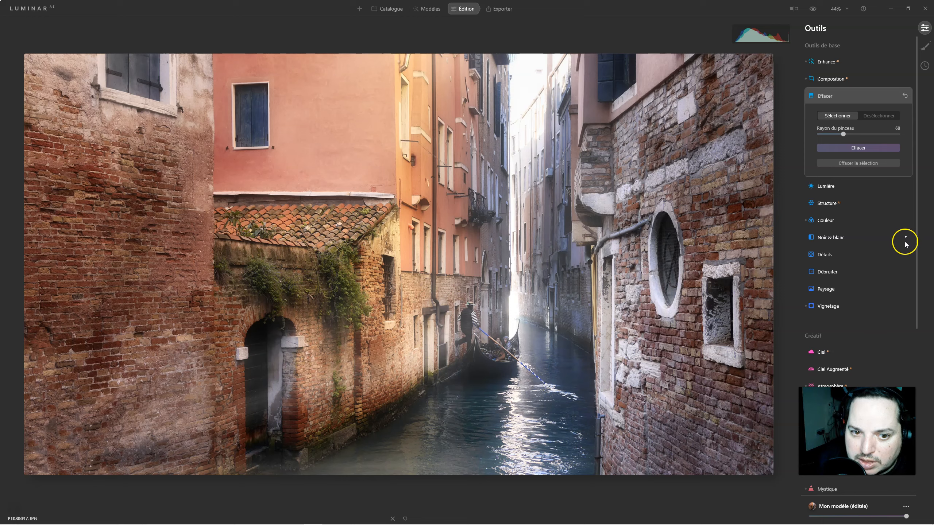
{"action": "left_click", "coordinate": [812, 9]}
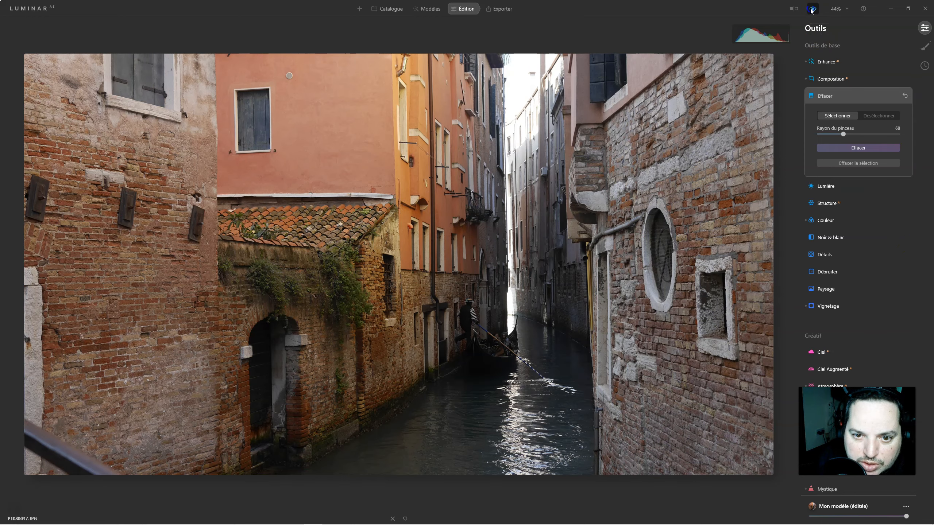
{"action": "left_click", "coordinate": [812, 10]}
{"action": "left_click", "coordinate": [811, 9]}
{"action": "left_click", "coordinate": [811, 9]}
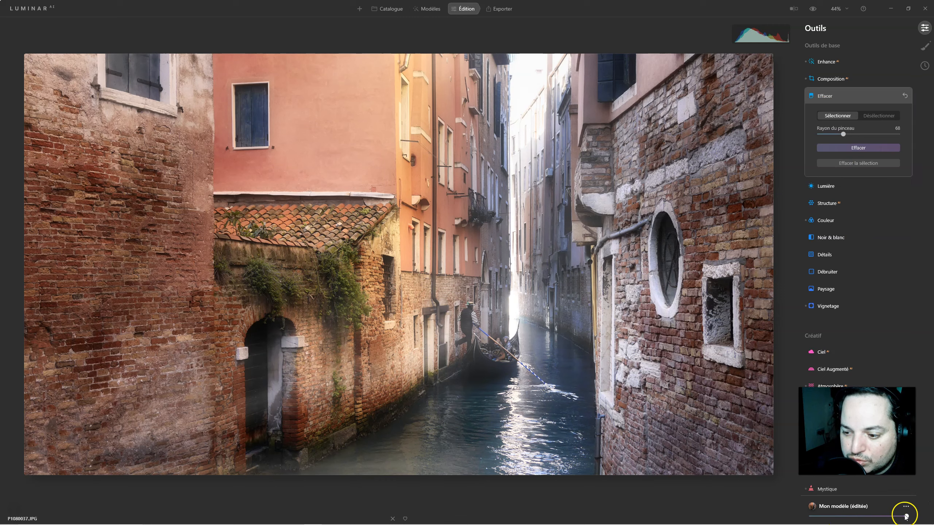
Step: Lower the overall intensity of Mon modèle (éditée) to slightly below its maximum
{"action": "left_click_drag", "start_coordinate": [906, 517], "coordinate": [871, 519]}
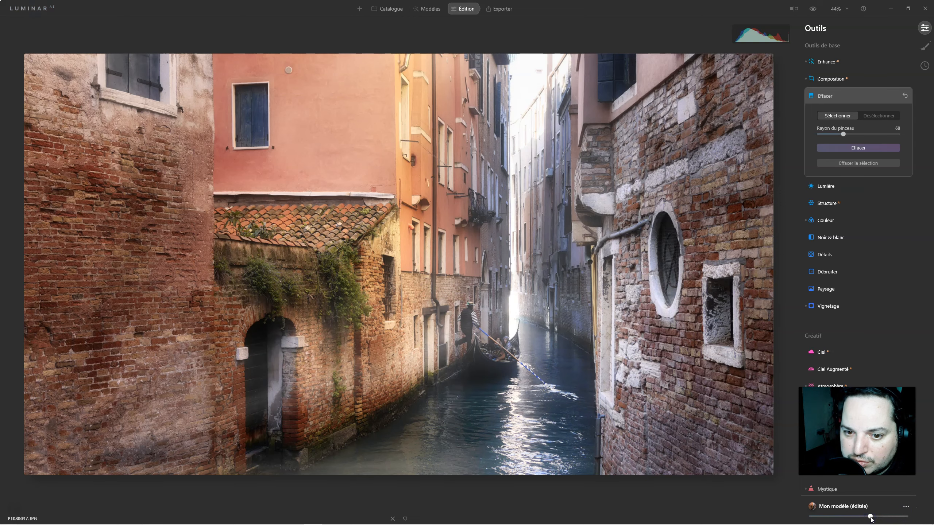
{"action": "left_click_drag", "start_coordinate": [870, 519], "coordinate": [896, 519]}
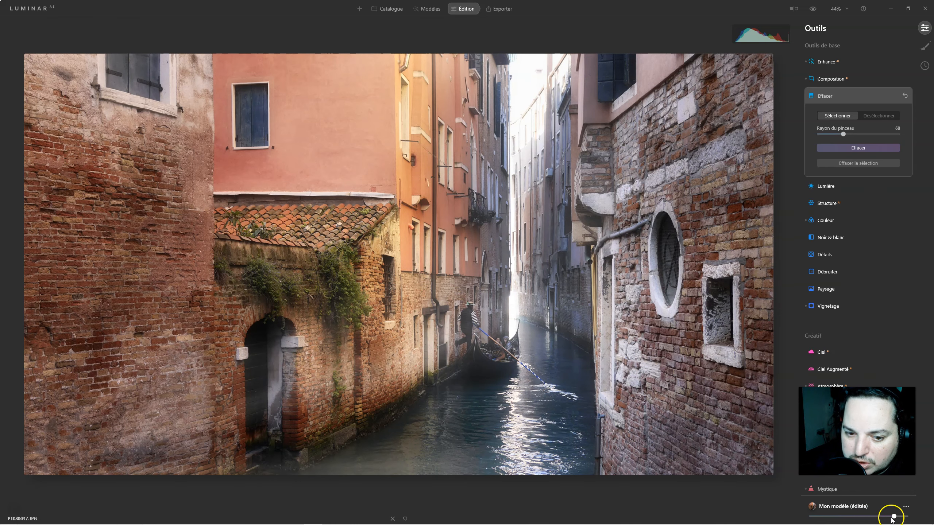